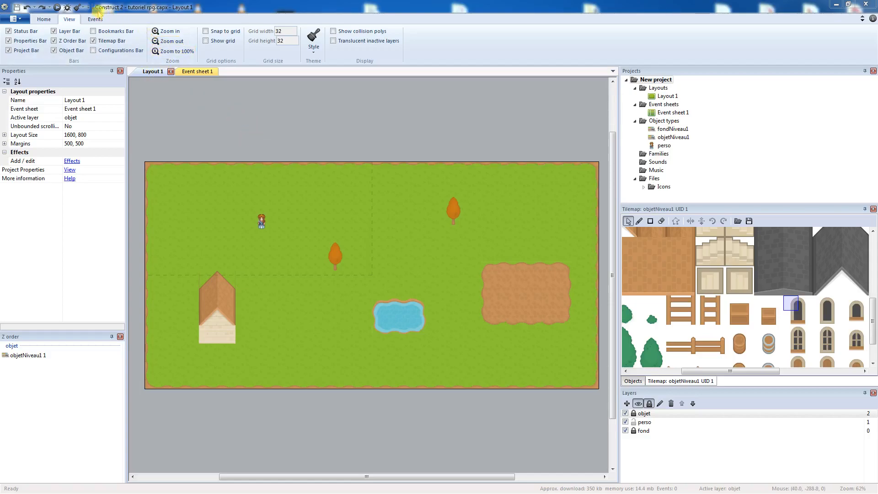
Run the layout preview, walk the character past the tree and over the house wall, and close the preview.
{"action": "left_click", "coordinate": [57, 7]}
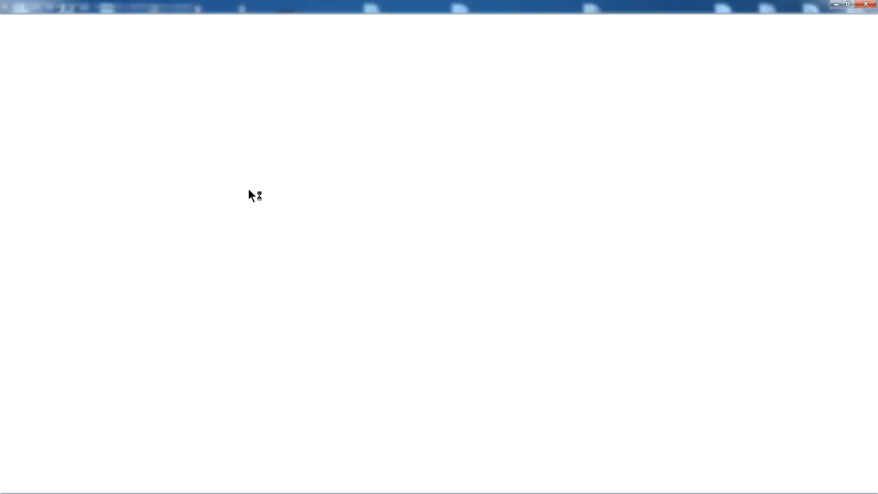
{"action": "key", "text": "Down"}
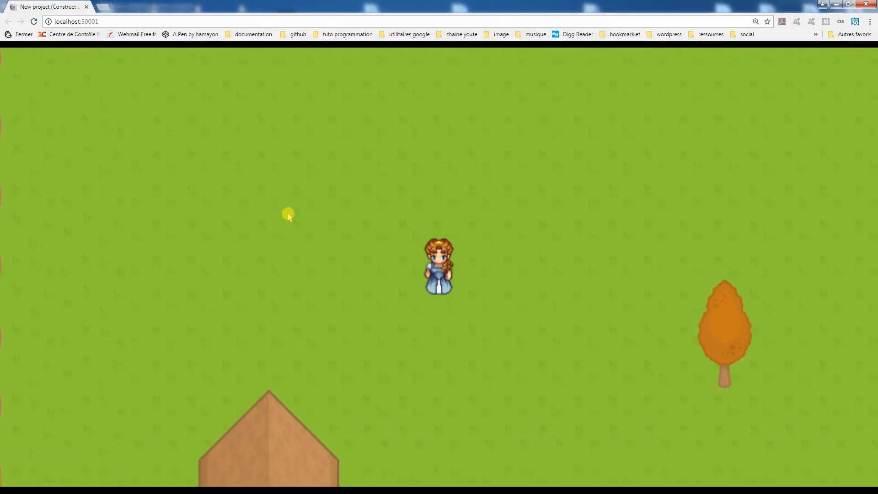
{"action": "key", "text": "Right"}
{"action": "key", "text": "Down"}
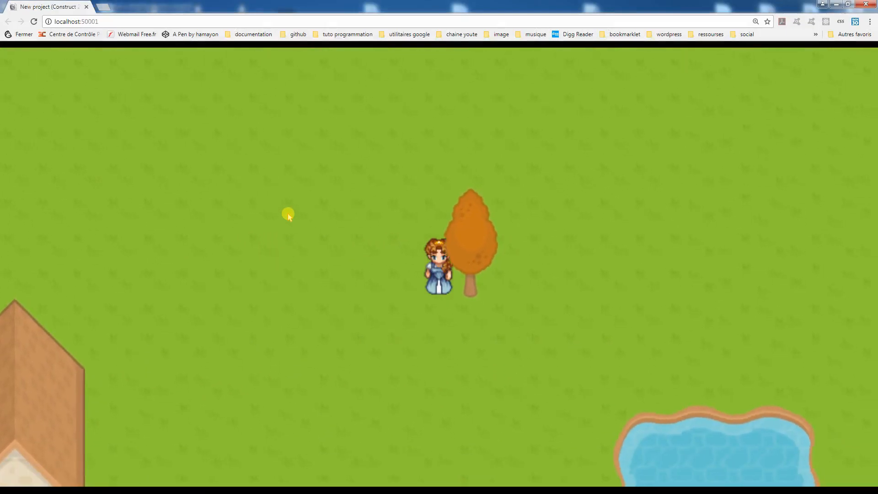
{"action": "key", "text": "Left"}
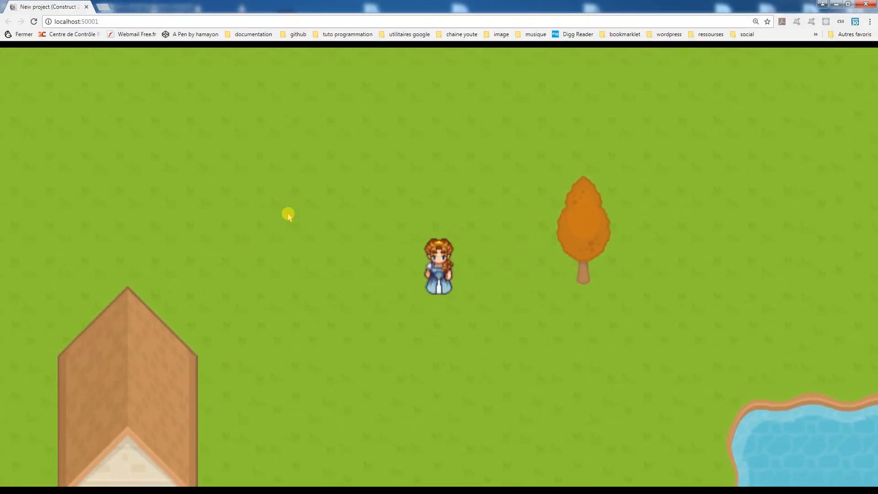
{"action": "key", "text": "Down"}
{"action": "key", "text": "Left"}
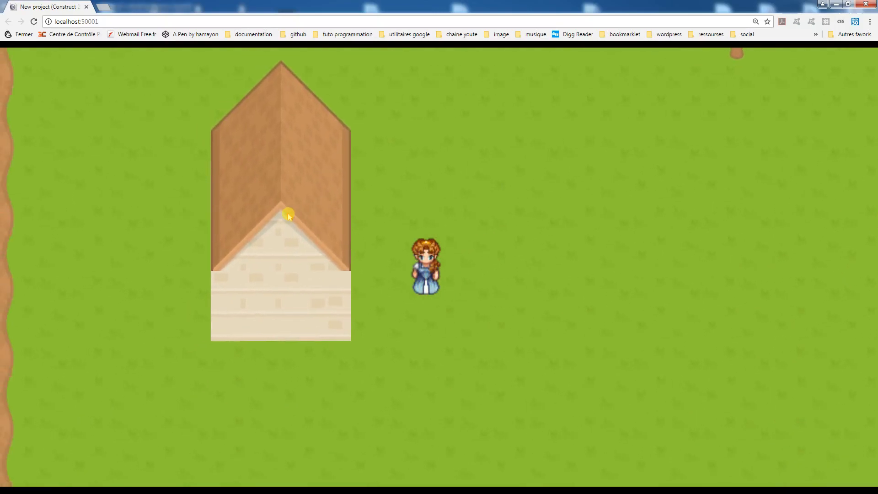
{"action": "key", "text": "Right"}
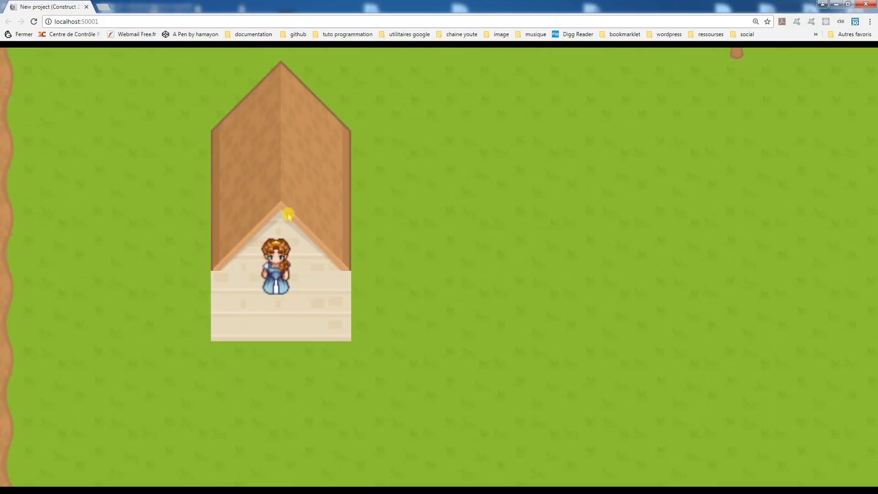
{"action": "key", "text": "Right"}
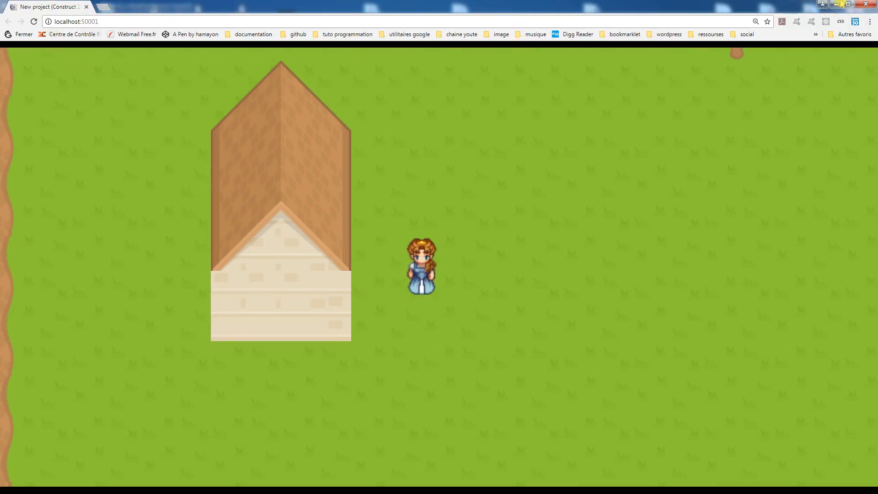
{"action": "left_click", "coordinate": [865, 4]}
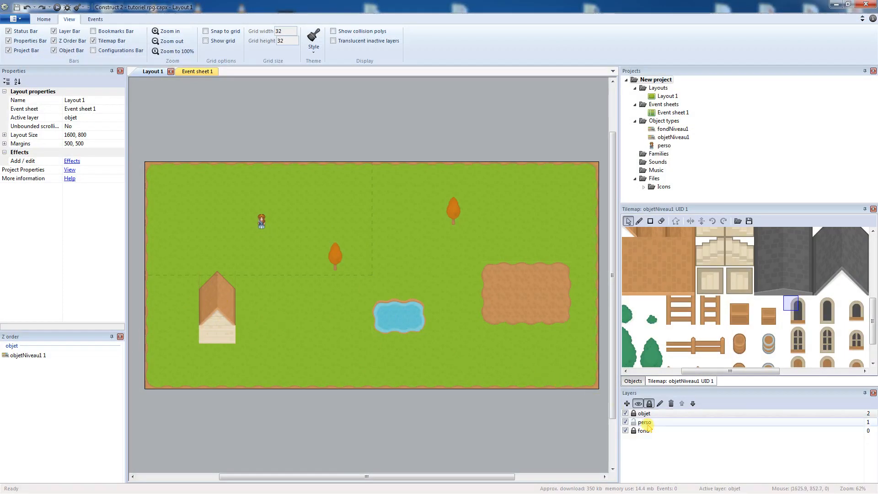
Unlock the objet layer and move the objetNiveau1 tilemap up to about 10, -504, clear of the house wall.
{"action": "left_click", "coordinate": [633, 413]}
{"action": "left_click", "coordinate": [333, 351]}
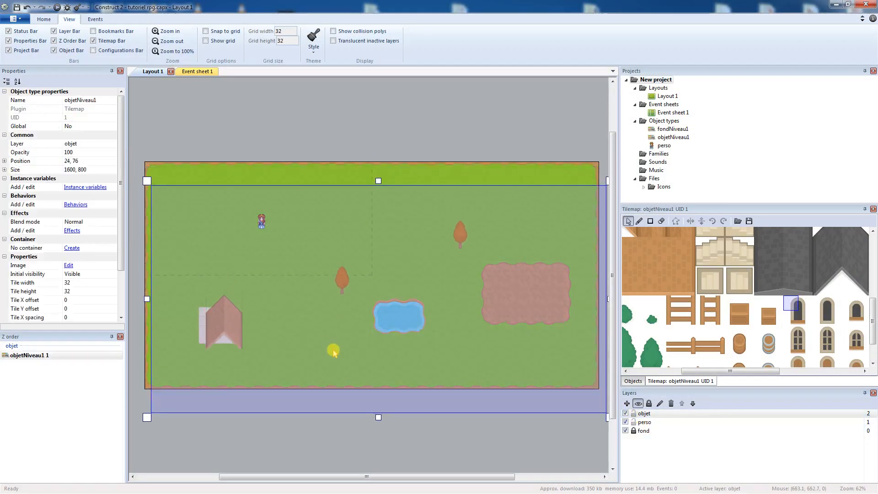
{"action": "left_click_drag", "start_coordinate": [333, 350], "coordinate": [329, 183]}
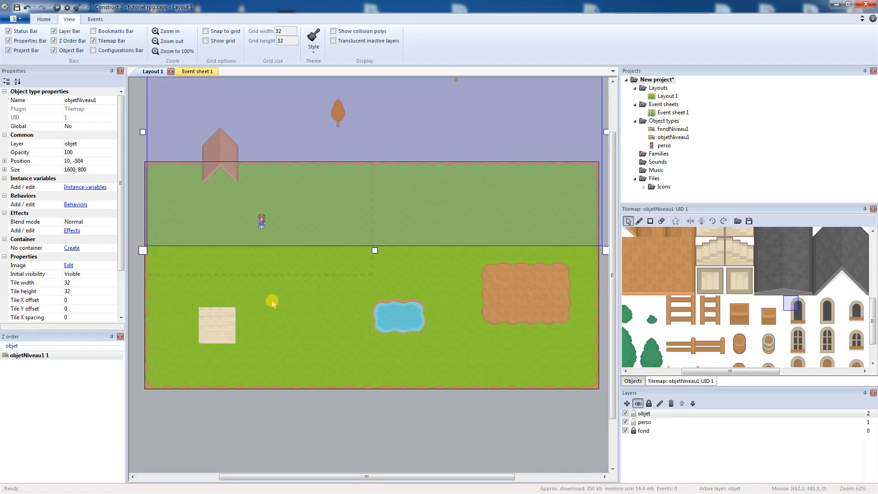
Insert a new Sprite object named collision and place it beside the house wall.
{"action": "right_click", "coordinate": [300, 304]}
{"action": "left_click", "coordinate": [316, 307]}
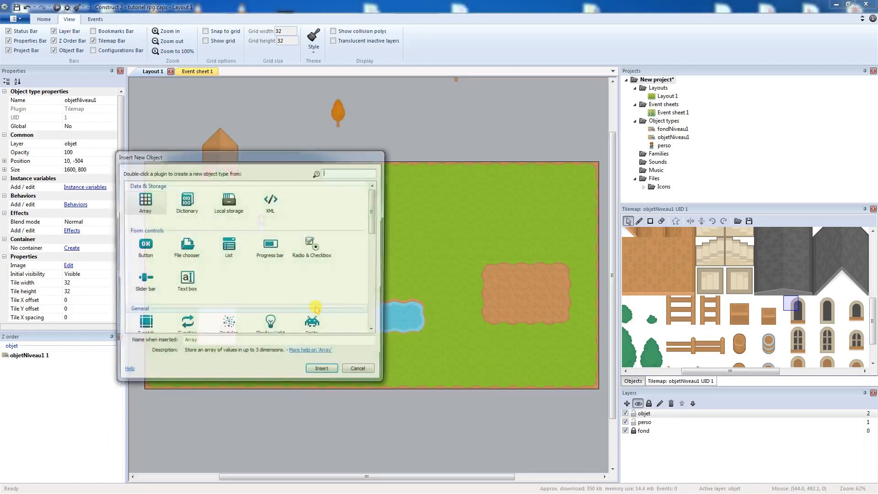
{"action": "scroll", "coordinate": [367, 211], "scroll_direction": "down", "scroll_amount": 1}
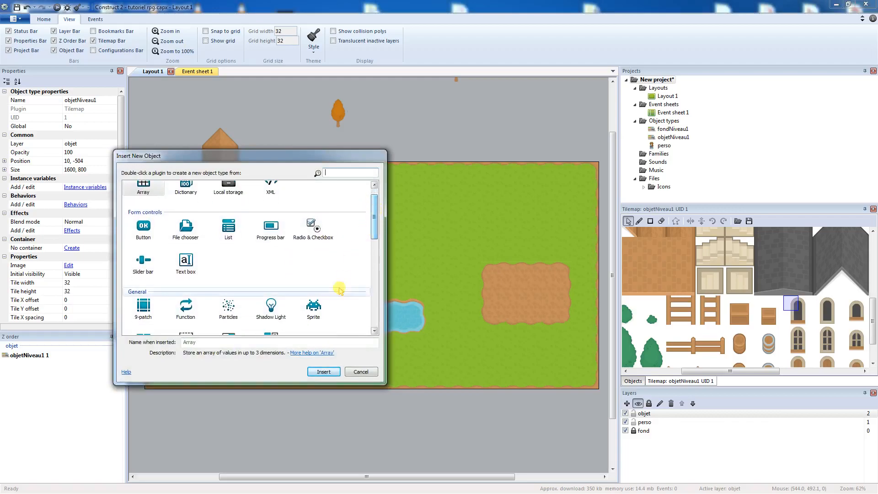
{"action": "left_click", "coordinate": [313, 307]}
{"action": "left_click", "coordinate": [217, 342]}
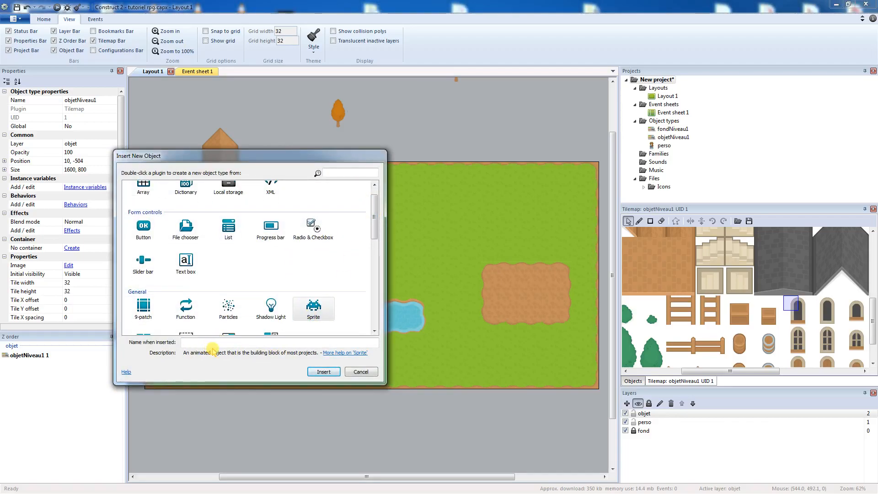
{"action": "type", "text": "collision"}
{"action": "key", "text": "Return"}
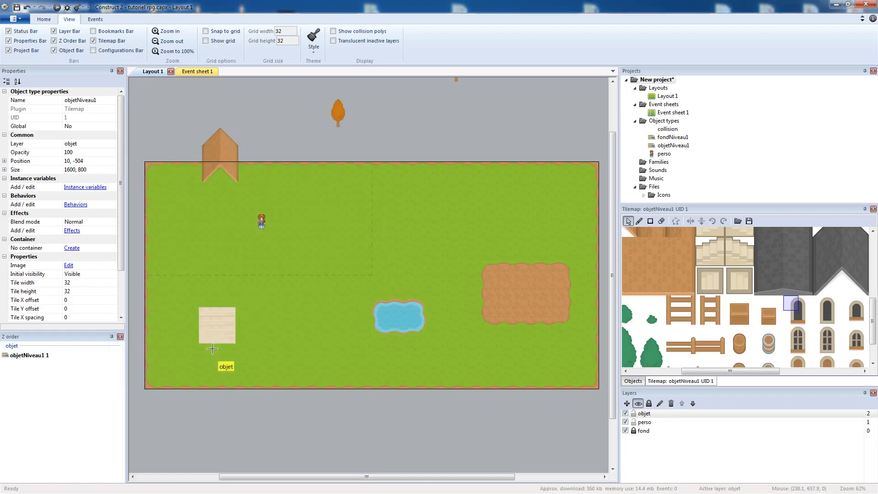
{"action": "left_click", "coordinate": [270, 317]}
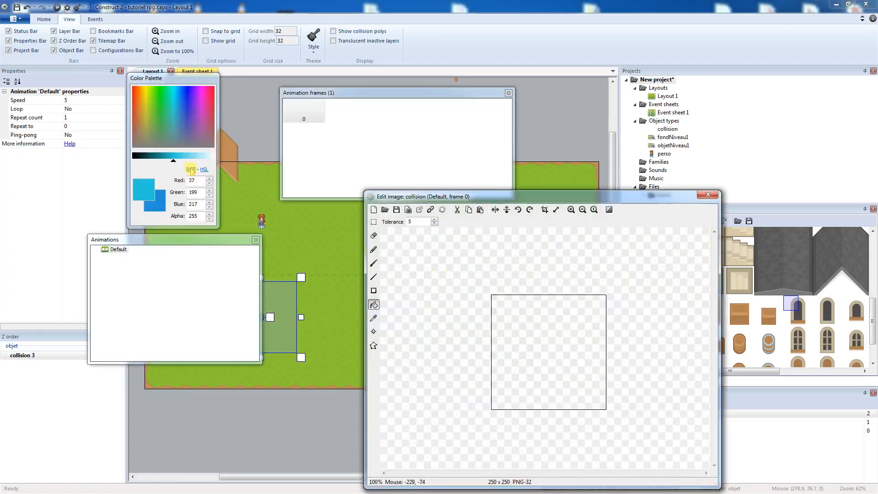
Fill the collision sprite's image with solid blue (29, 64, 225) and close the image editor.
{"action": "left_click", "coordinate": [185, 101]}
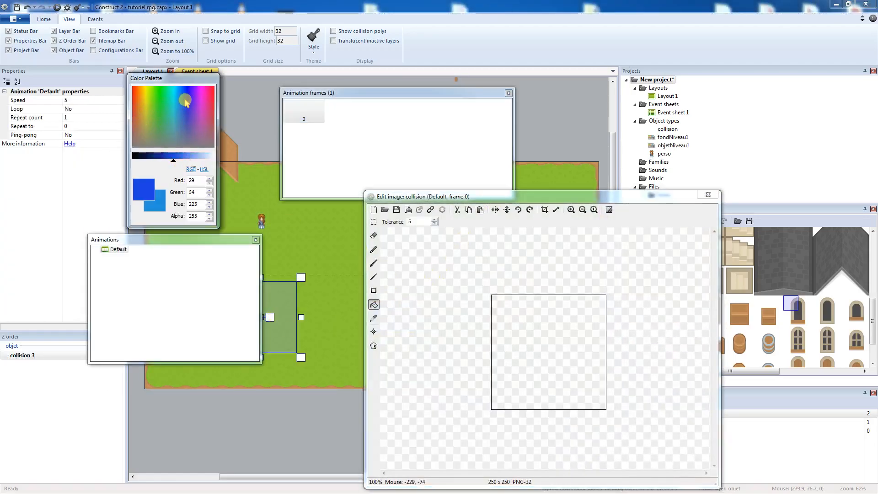
{"action": "left_click", "coordinate": [588, 343]}
{"action": "left_click", "coordinate": [708, 195]}
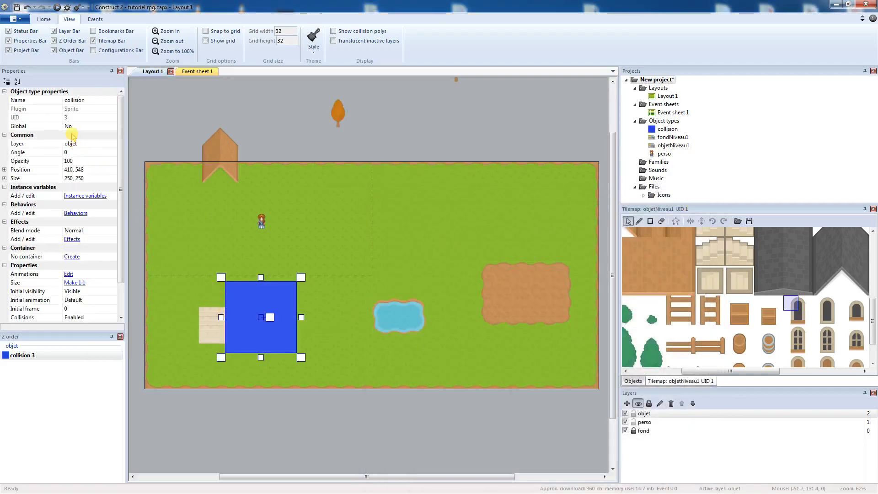
Set the collision sprite's opacity to 60 and resize it to about 131 × 136 over the house wall.
{"action": "left_click", "coordinate": [73, 161]}
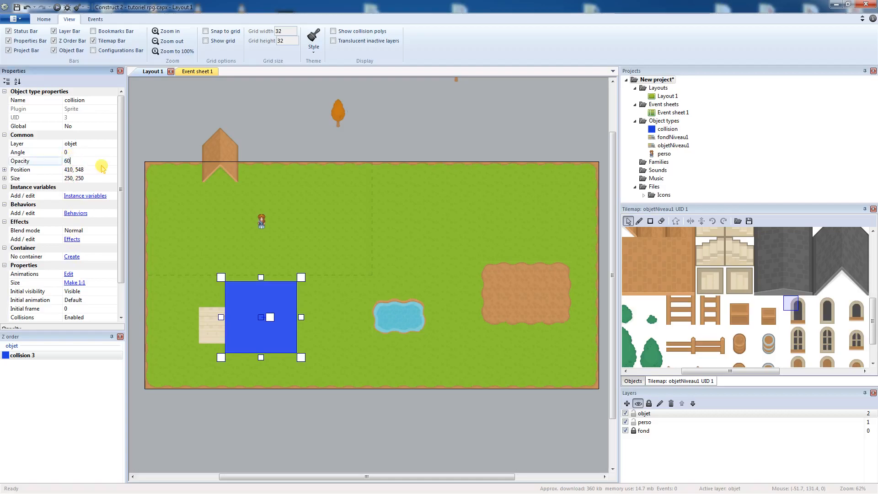
{"action": "key", "text": "Return"}
{"action": "left_click", "coordinate": [241, 342]}
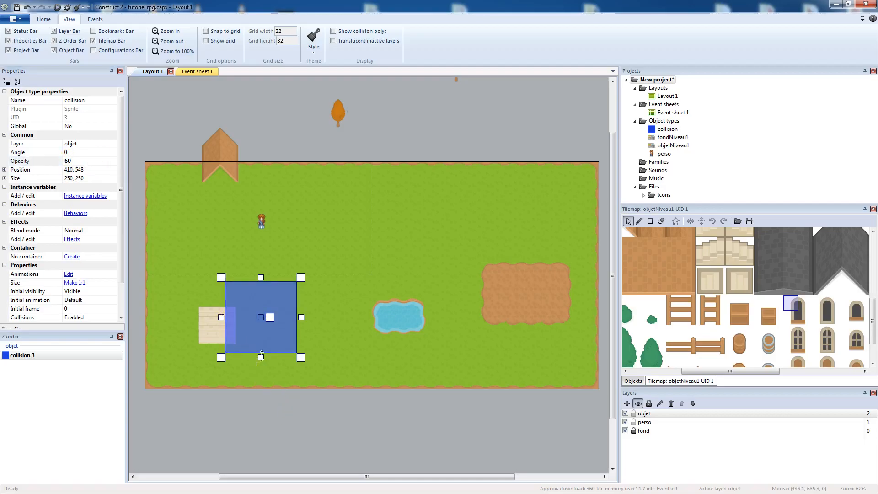
{"action": "left_click_drag", "start_coordinate": [221, 278], "coordinate": [208, 326]}
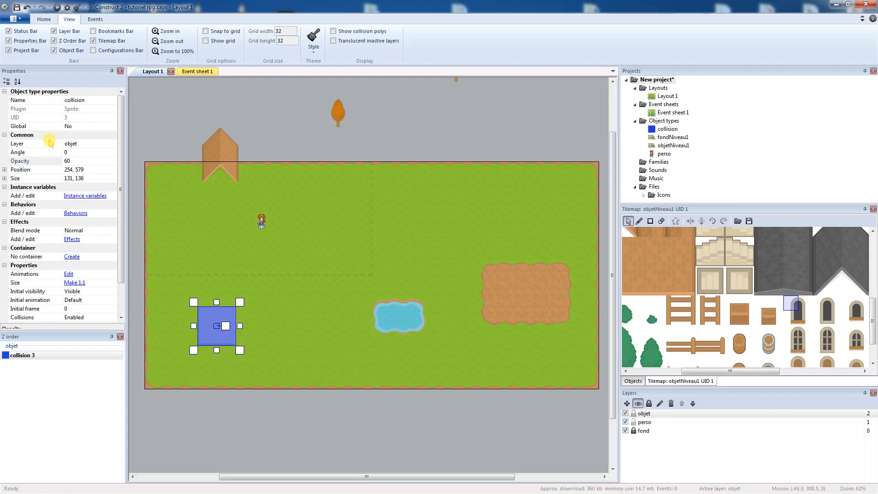
Set the collision sprite's opacity to 40.
{"action": "left_click", "coordinate": [73, 161]}
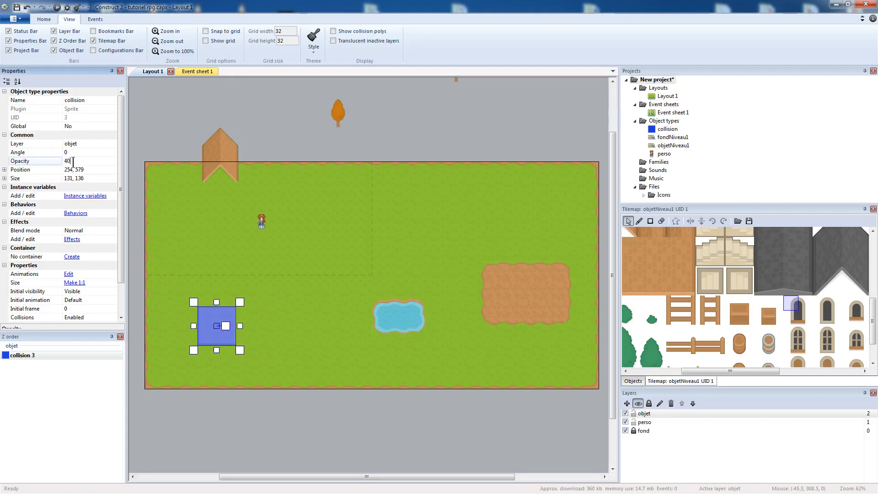
{"action": "type", "text": "40"}
{"action": "key", "text": "Return"}
{"action": "left_click", "coordinate": [310, 215]}
Trim the collision sprite's edges to match the house wall, at about 129 × 130.
{"action": "left_click", "coordinate": [224, 339]}
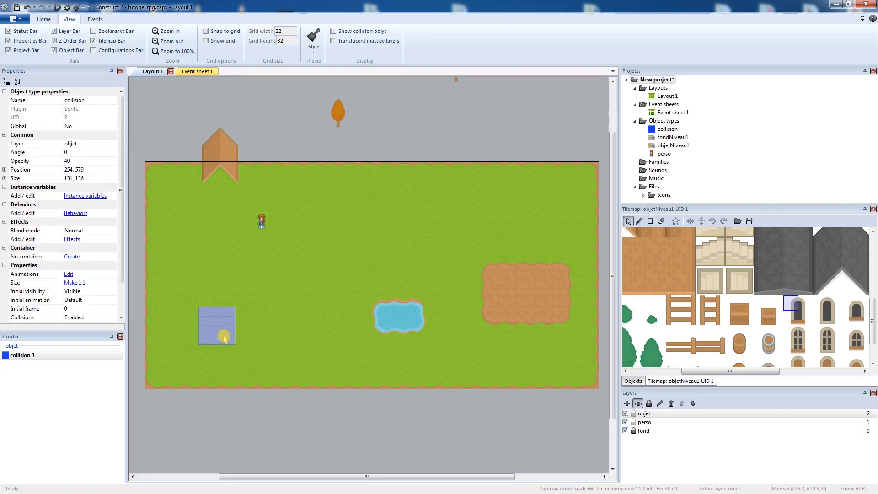
{"action": "left_click_drag", "start_coordinate": [215, 346], "coordinate": [217, 344]}
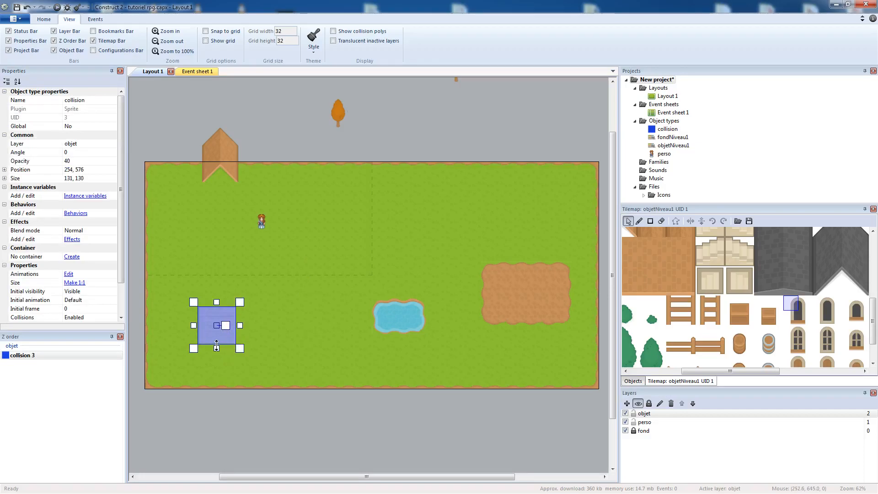
{"action": "left_click", "coordinate": [201, 330]}
{"action": "left_click_drag", "start_coordinate": [194, 325], "coordinate": [196, 327]}
{"action": "left_click", "coordinate": [326, 369]}
{"action": "left_click", "coordinate": [217, 333]}
{"action": "left_click_drag", "start_coordinate": [215, 344], "coordinate": [215, 345]}
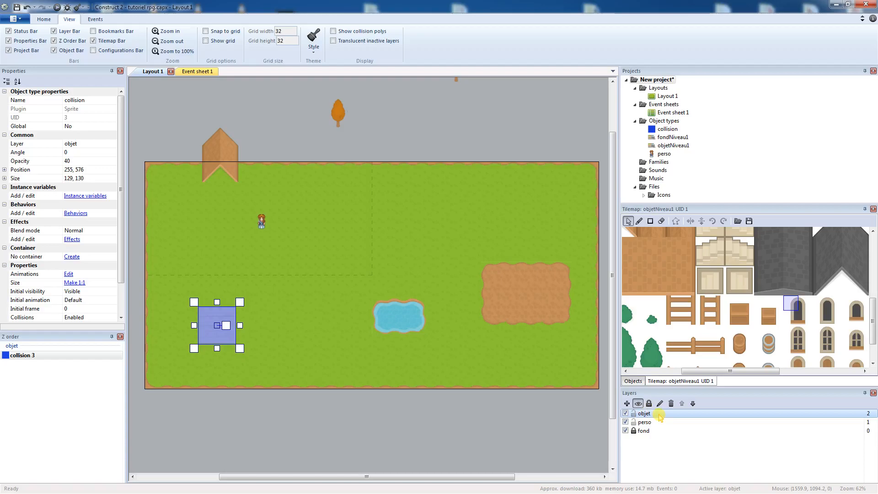
Set the collision sprite's initial visibility to Invisible.
{"action": "left_click", "coordinate": [92, 293]}
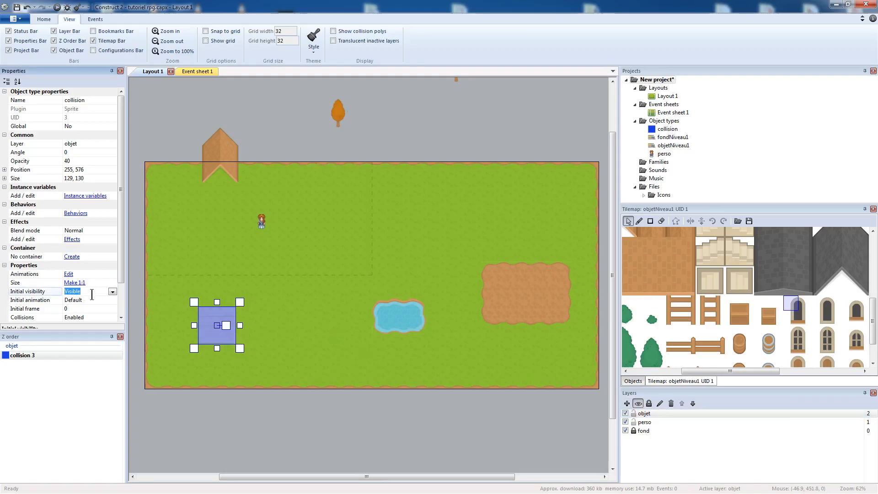
{"action": "left_click", "coordinate": [112, 292]}
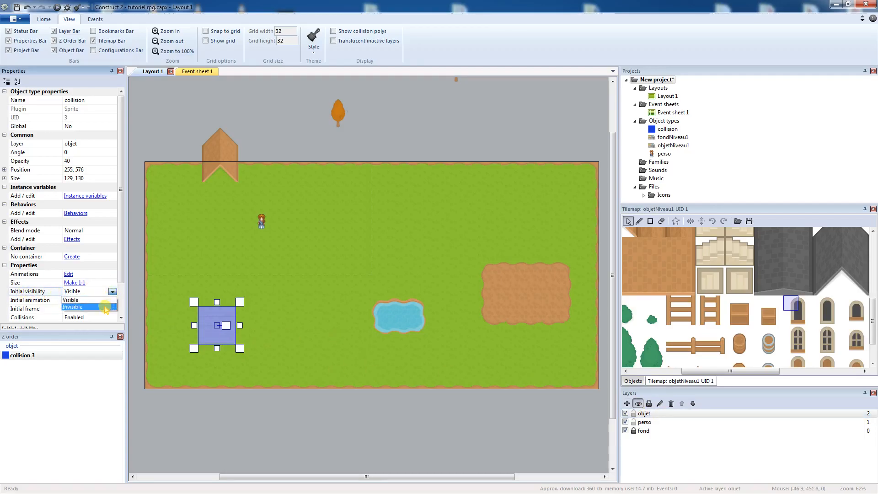
{"action": "left_click", "coordinate": [114, 309]}
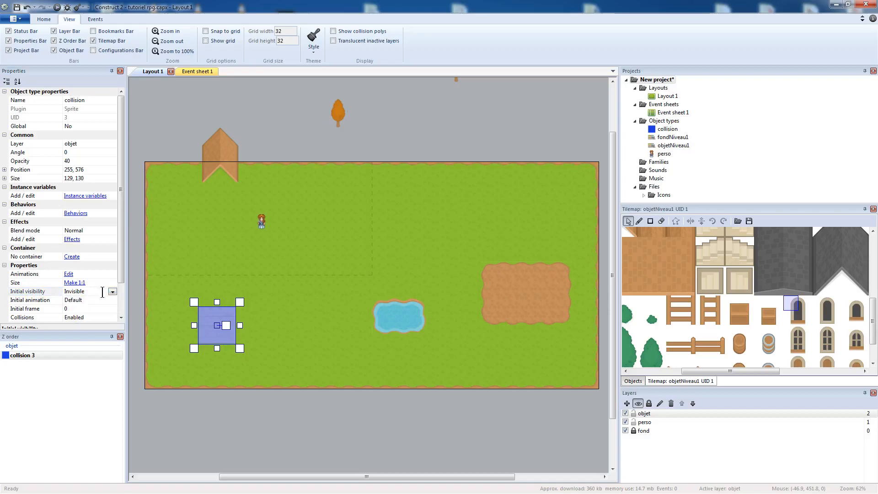
Add the Solid behavior to the collision sprite and close the behaviors dialog.
{"action": "left_click", "coordinate": [72, 214]}
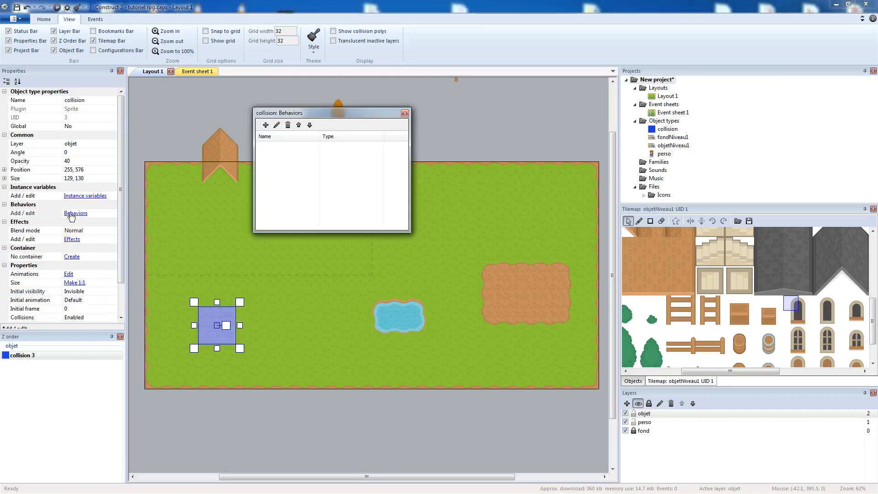
{"action": "left_click", "coordinate": [264, 123]}
{"action": "double_click", "coordinate": [214, 187]}
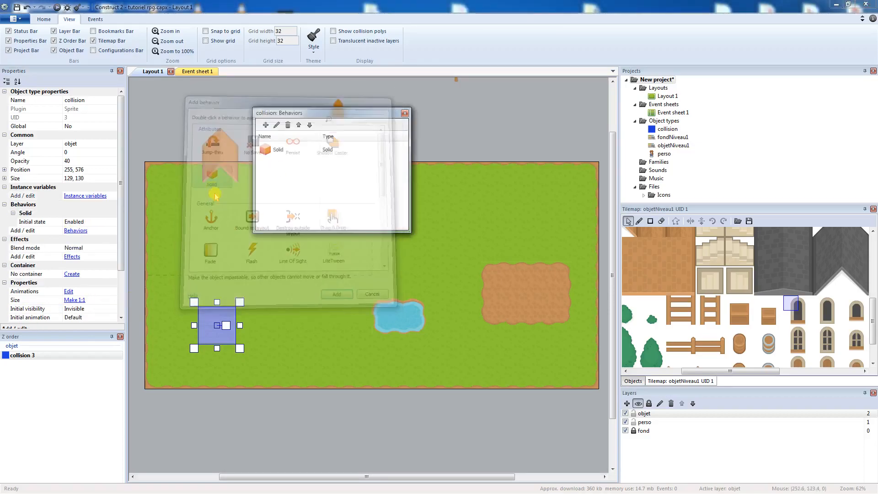
{"action": "left_click", "coordinate": [404, 113]}
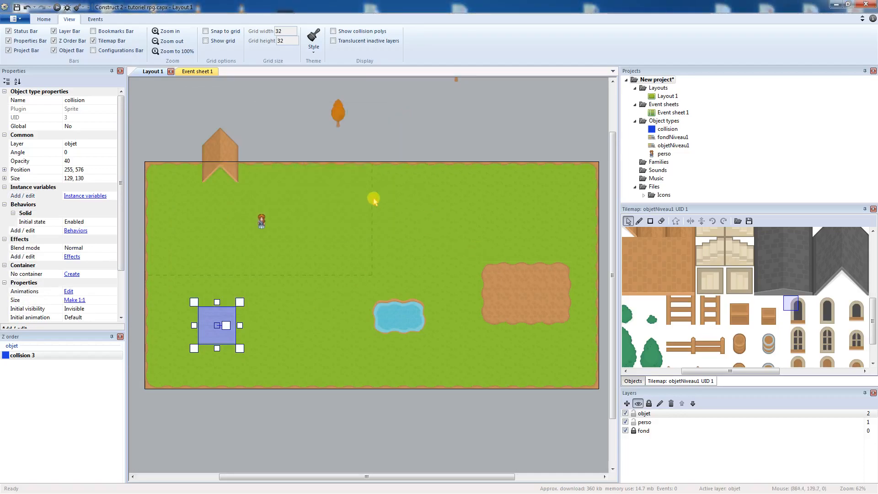
Set the objetNiveau1 tilemap's position to 0, 0 and deselect it.
{"action": "left_click", "coordinate": [356, 111]}
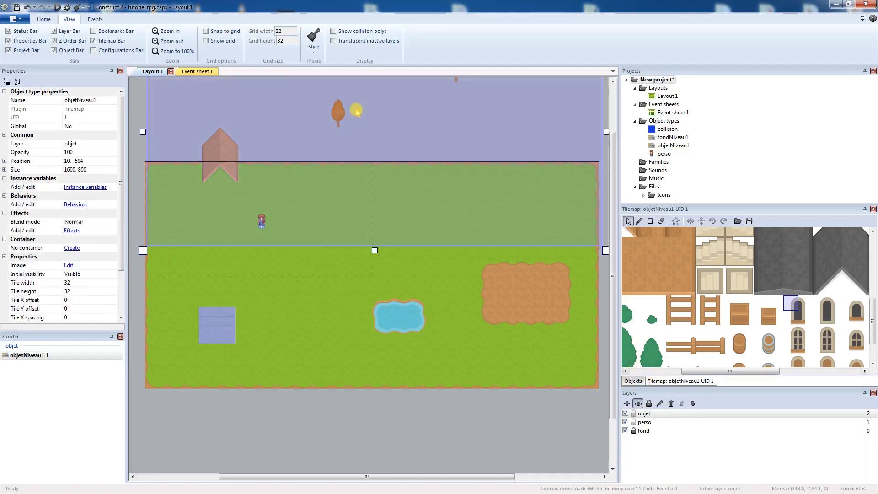
{"action": "left_click", "coordinate": [77, 161]}
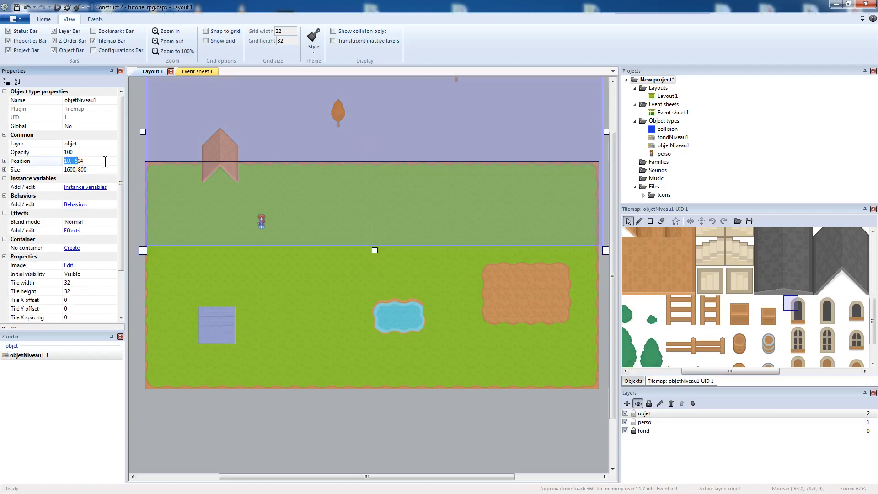
{"action": "left_click", "coordinate": [61, 159]}
{"action": "key", "text": "Return"}
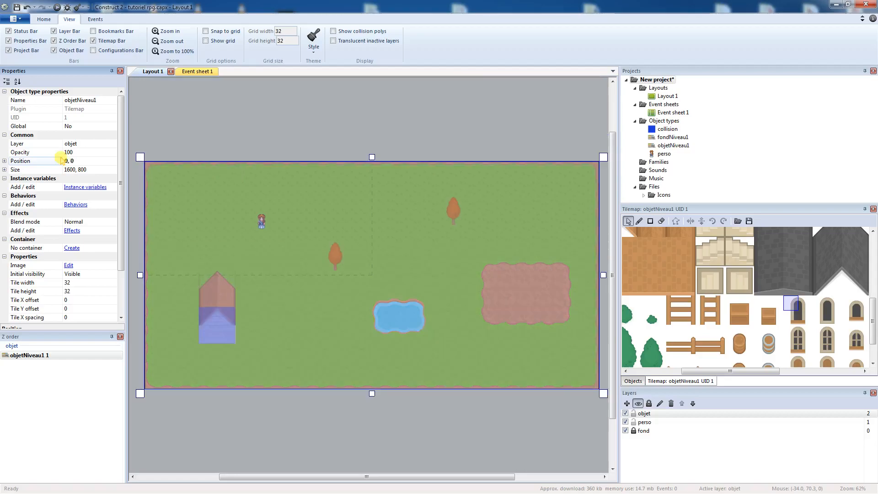
{"action": "left_click", "coordinate": [406, 444]}
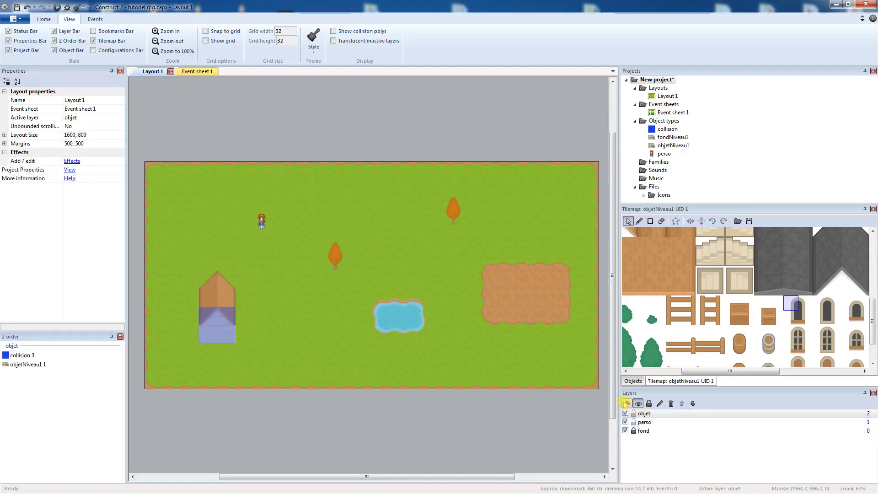
Add a new layer above the objet layer and name it collision.
{"action": "left_click", "coordinate": [626, 403]}
{"action": "left_click", "coordinate": [646, 413]}
{"action": "left_click", "coordinate": [660, 404]}
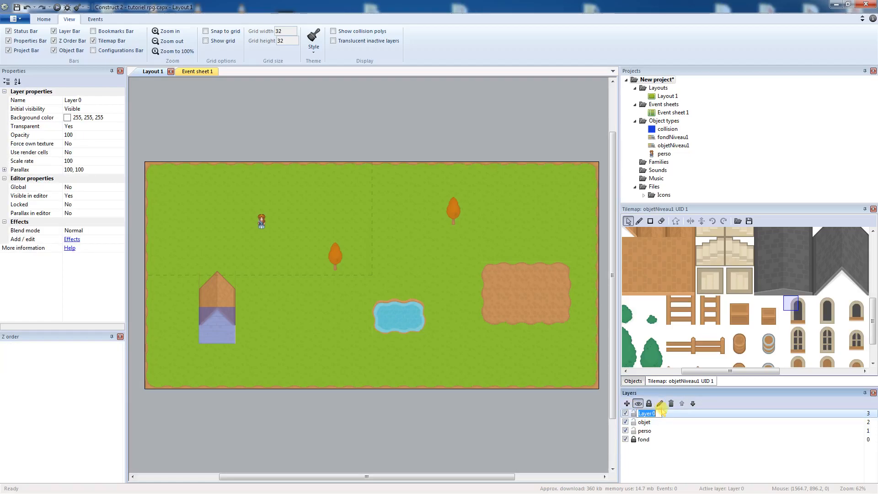
{"action": "type", "text": "coll"}
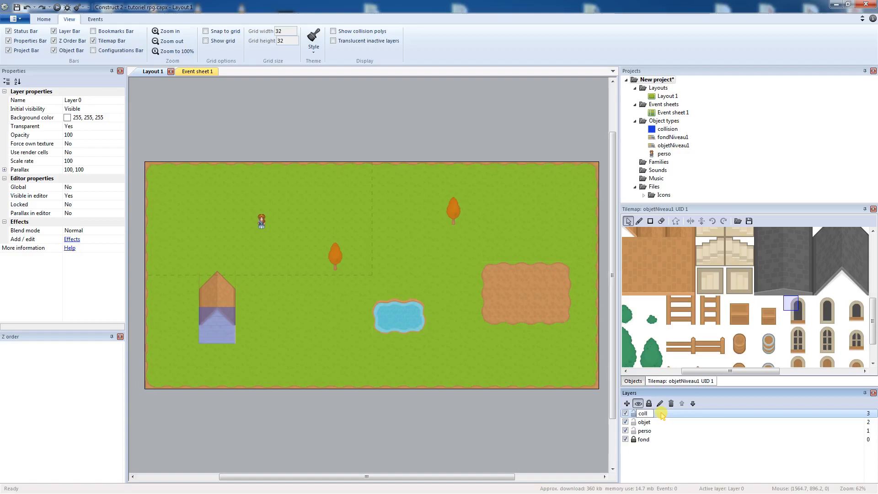
{"action": "type", "text": "ision"}
{"action": "key", "text": "Return"}
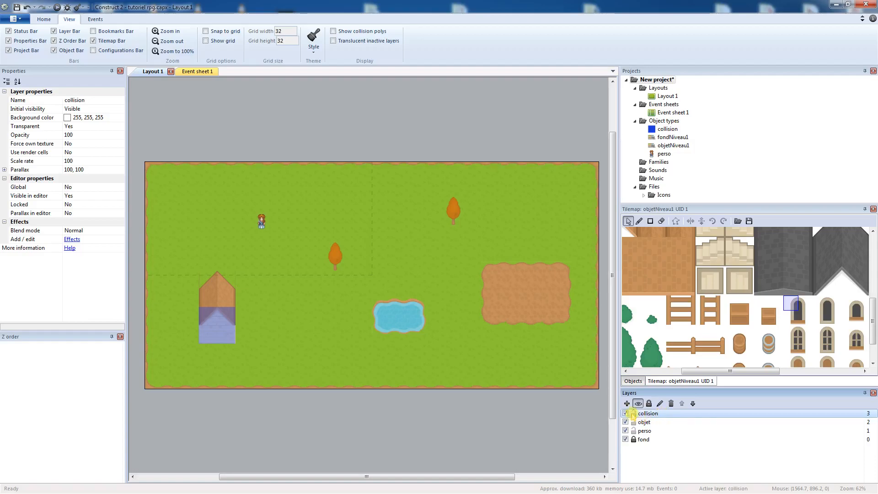
Move the house's collision sprite to the collision layer and deselect it.
{"action": "left_click", "coordinate": [667, 129]}
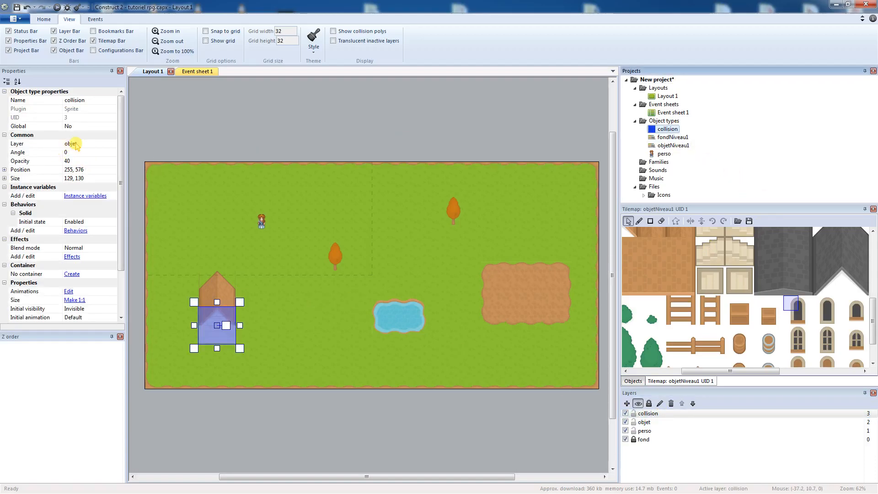
{"action": "left_click", "coordinate": [74, 144]}
{"action": "left_click", "coordinate": [112, 144]}
{"action": "left_click", "coordinate": [103, 152]}
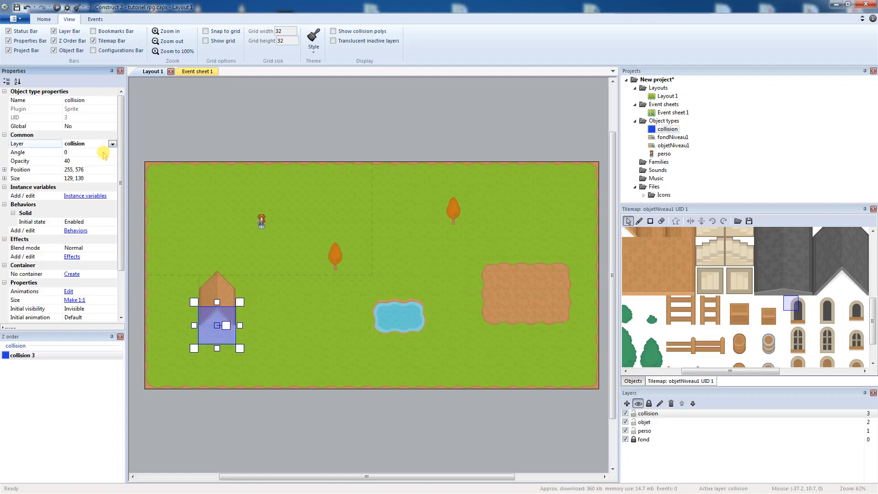
{"action": "left_click", "coordinate": [301, 445]}
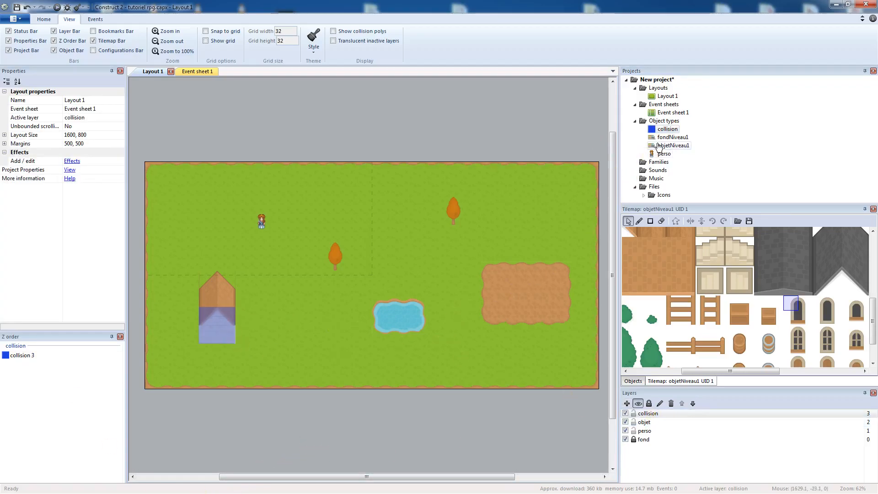
Place another collision sprite on the map and fit it over the trunk of the tree near the house, at about 12 × 22.
{"action": "left_click_drag", "start_coordinate": [662, 129], "coordinate": [368, 259]}
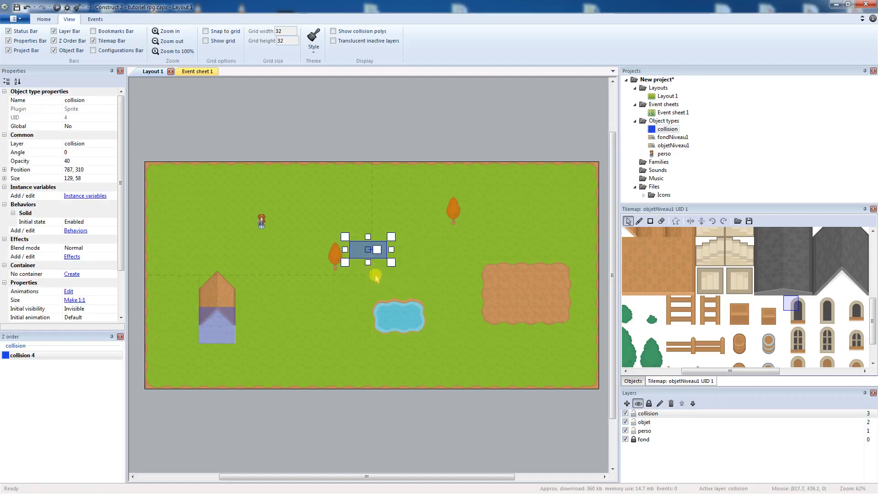
{"action": "scroll", "coordinate": [386, 349], "scroll_direction": "up", "scroll_amount": 9, "text": "ctrl"}
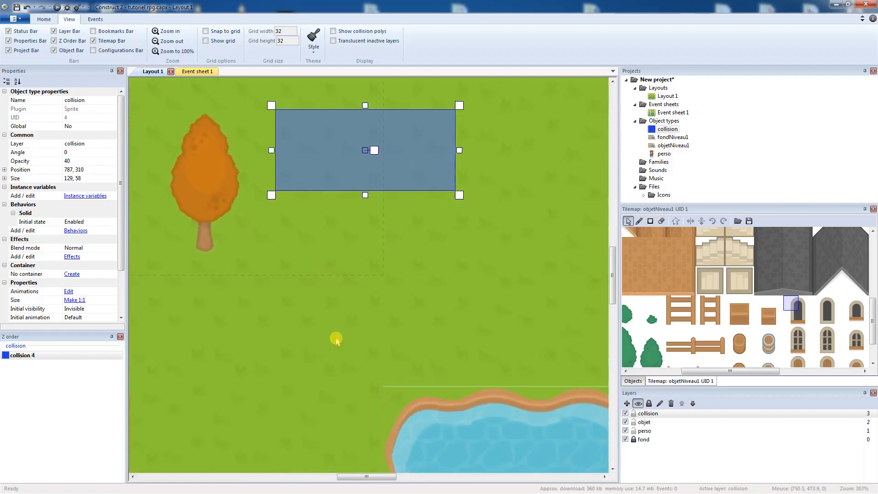
{"action": "left_click_drag", "start_coordinate": [327, 166], "coordinate": [319, 241]}
{"action": "left_click_drag", "start_coordinate": [262, 222], "coordinate": [425, 237]}
{"action": "left_click_drag", "start_coordinate": [440, 182], "coordinate": [200, 251]}
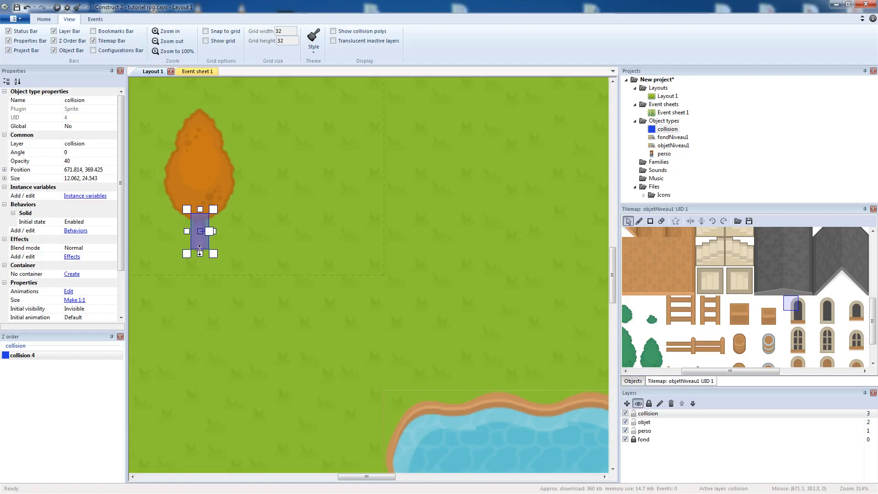
{"action": "left_click_drag", "start_coordinate": [200, 213], "coordinate": [200, 216]}
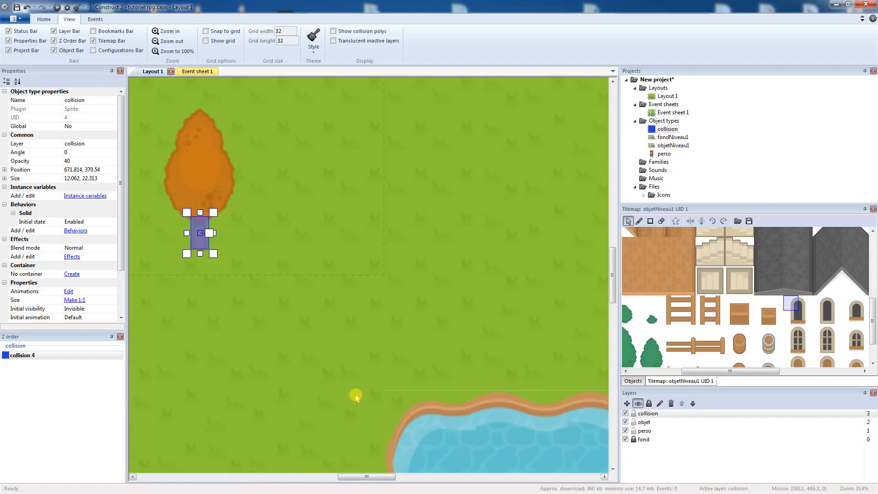
Duplicate the trunk's collision sprite onto the trunk of the second orange tree.
{"action": "middle_click_drag", "start_coordinate": [405, 295], "coordinate": [368, 380]}
{"action": "left_click_drag", "start_coordinate": [160, 332], "coordinate": [590, 177], "text": "ctrl"}
{"action": "middle_click_drag", "start_coordinate": [535, 302], "coordinate": [247, 376]}
Duplicate the trunk's collision sprite once more and stretch the copy over the pond, at about 181 × 123.
{"action": "mouse_move", "coordinate": [271, 291]}
{"action": "left_mouse_down"}
{"action": "mouse_move", "coordinate": [424, 228]}
{"action": "mouse_move", "coordinate": [437, 214]}
{"action": "mouse_move", "coordinate": [480, 301]}
{"action": "mouse_move", "coordinate": [507, 387]}
{"action": "left_mouse_up"}
{"action": "scroll", "coordinate": [452, 358], "scroll_direction": "down", "scroll_amount": 3}
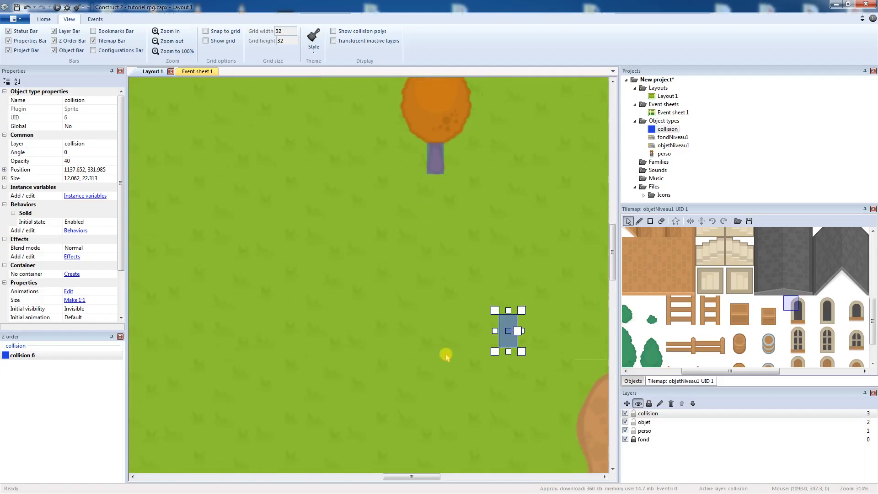
{"action": "scroll", "coordinate": [441, 356], "scroll_direction": "down", "scroll_amount": 4}
{"action": "scroll", "coordinate": [452, 377], "scroll_direction": "up", "scroll_amount": 1}
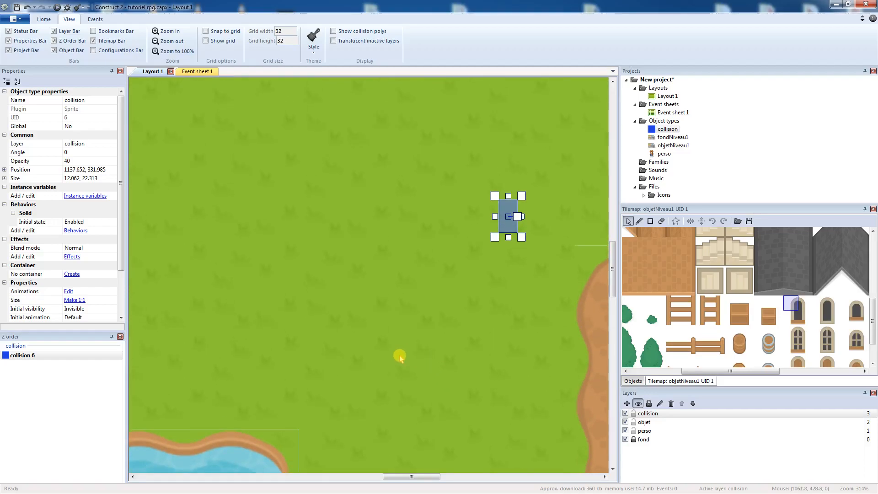
{"action": "scroll", "coordinate": [390, 354], "scroll_direction": "up", "scroll_amount": 3, "text": "ctrl"}
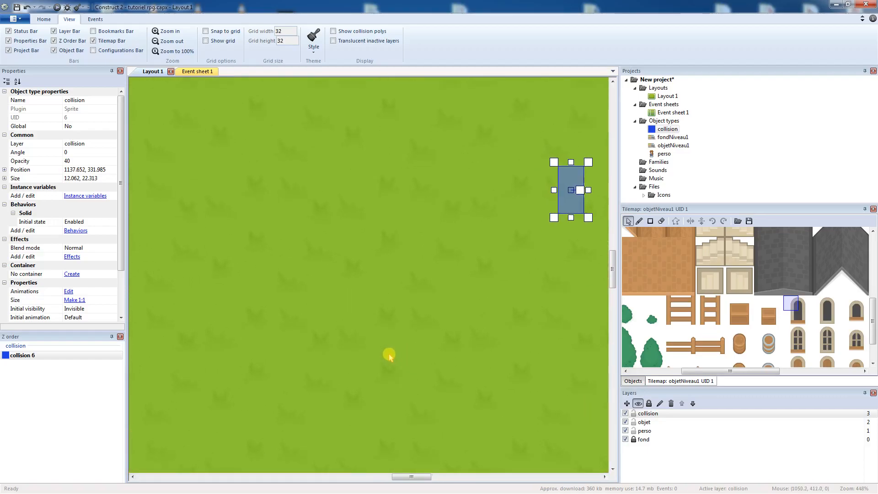
{"action": "scroll", "coordinate": [388, 352], "scroll_direction": "down", "scroll_amount": 15, "text": "ctrl"}
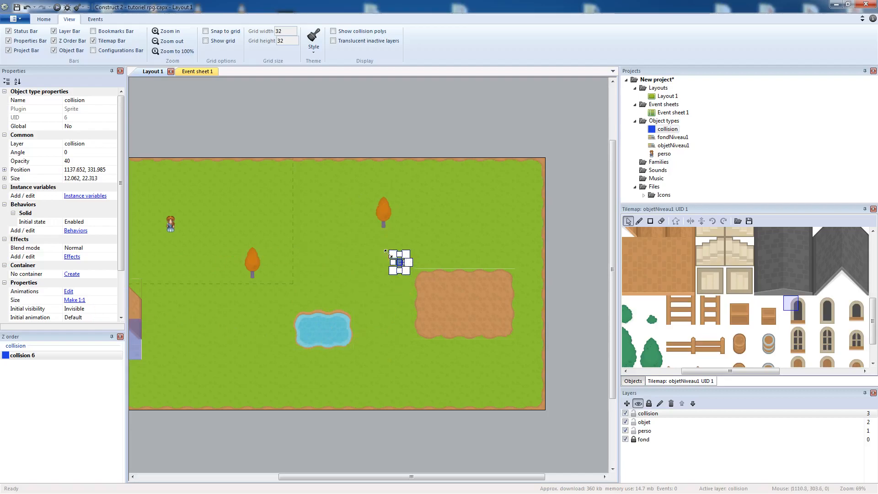
{"action": "left_click_drag", "start_coordinate": [397, 254], "coordinate": [353, 330]}
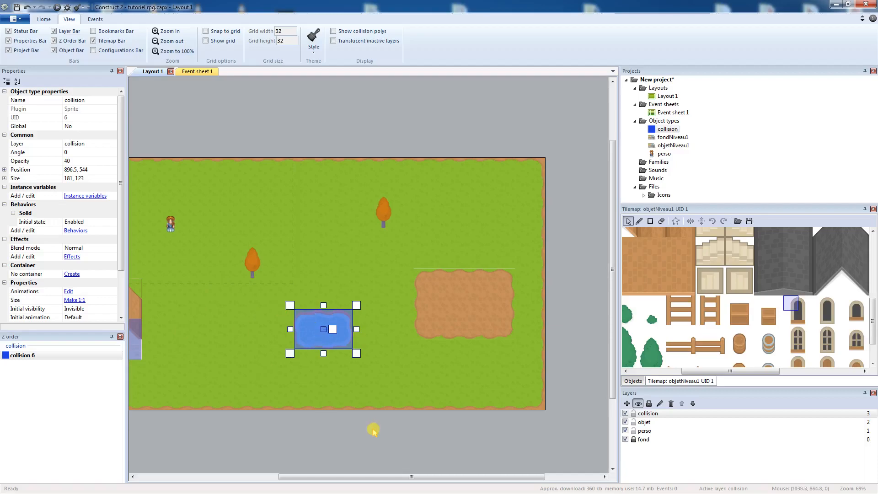
Trim the house's collision sprite to 128 × 130.
{"action": "left_click_drag", "start_coordinate": [337, 476], "coordinate": [308, 478]}
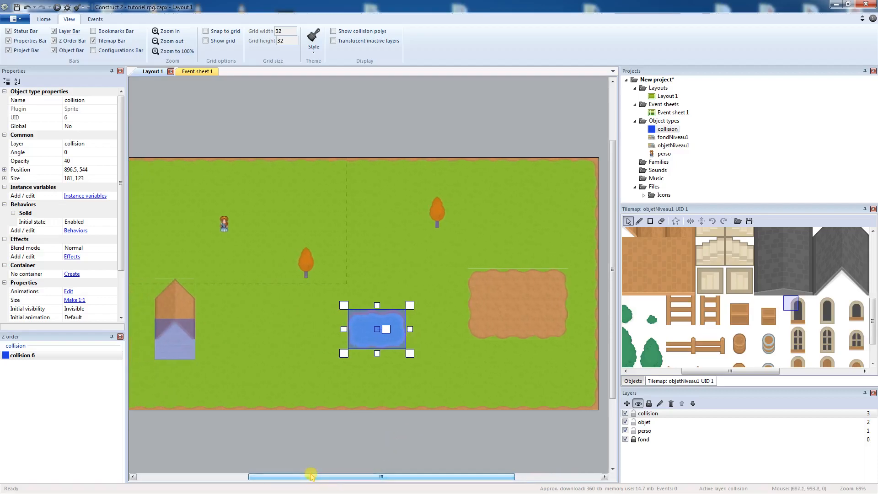
{"action": "left_click", "coordinate": [193, 346]}
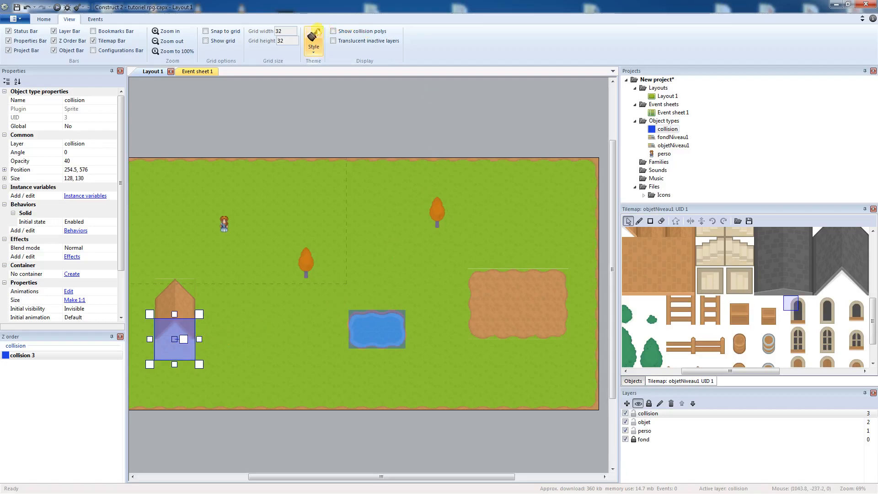
Preview the layout in the browser and walk the character against the nearest tree's trunk to test its collision.
{"action": "left_click", "coordinate": [57, 7]}
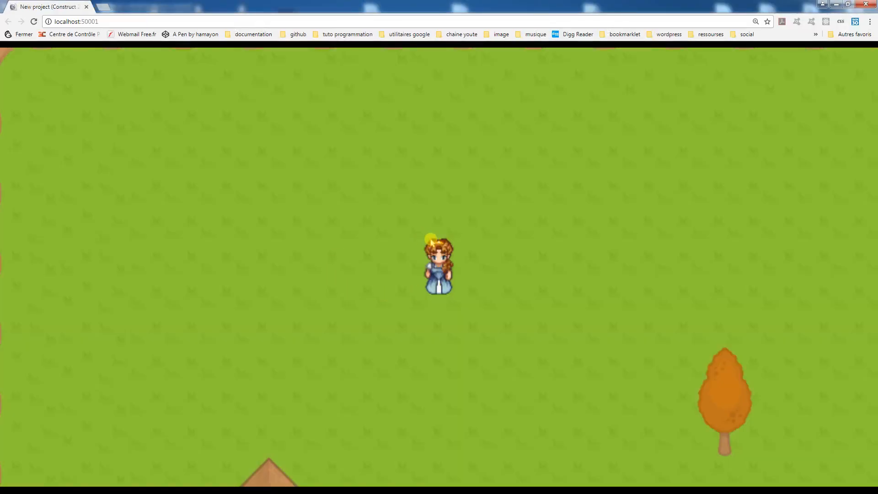
{"action": "key", "text": "Down"}
{"action": "key", "text": "Right"}
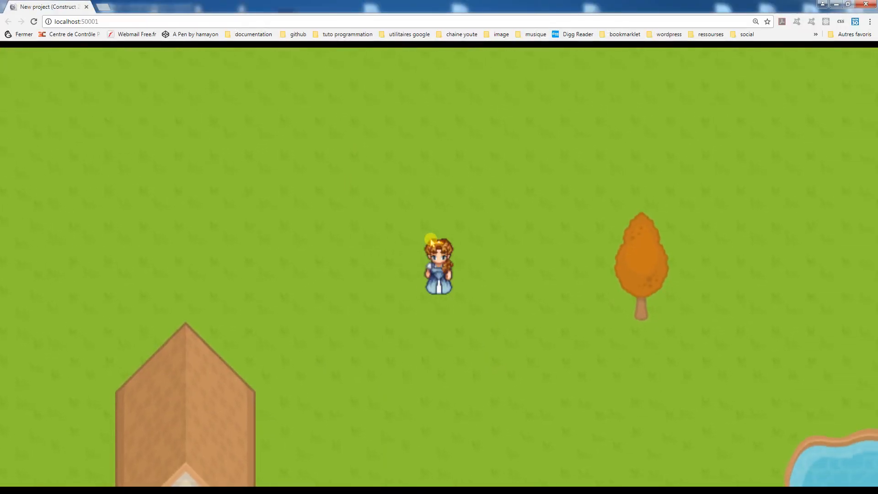
{"action": "key", "text": "Down"}
{"action": "key", "text": "Right"}
{"action": "key", "text": "Up"}
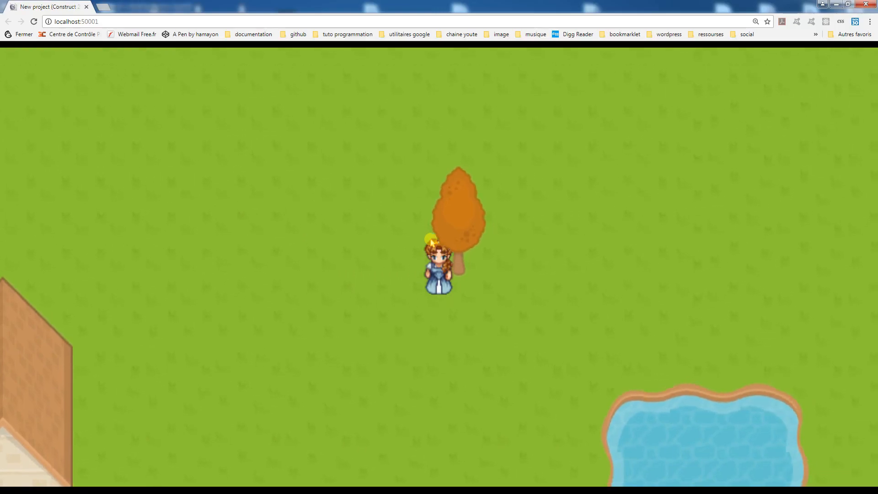
{"action": "key", "text": "Up"}
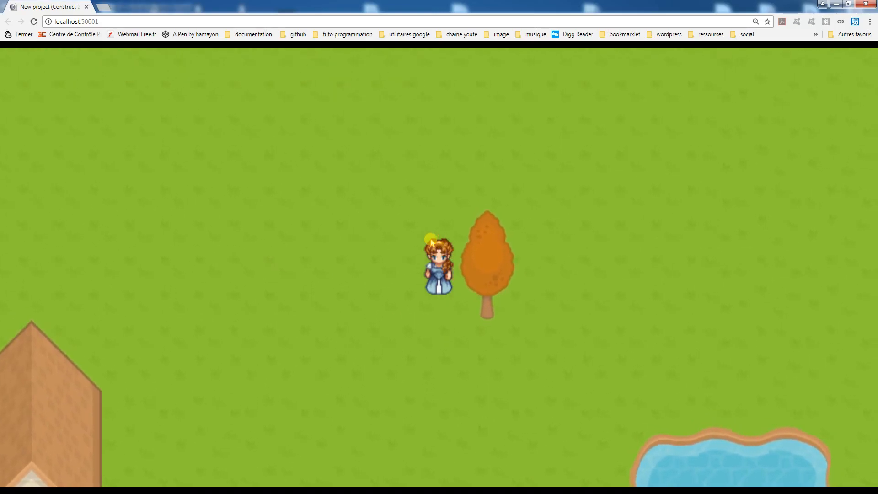
{"action": "key", "text": "Right"}
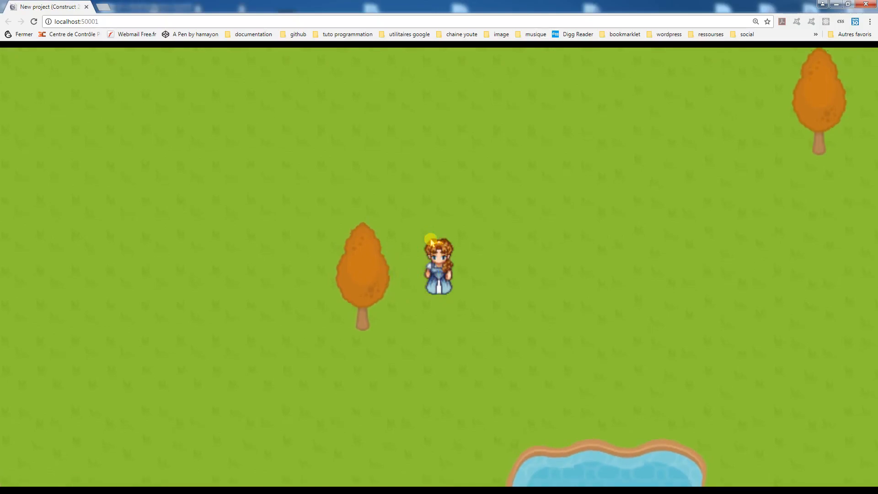
Walk the character back around the first tree and into its trunk again to recheck the collision.
{"action": "key", "text": "Down"}
{"action": "key", "text": "Up"}
{"action": "key", "text": "Left"}
{"action": "key", "text": "Down"}
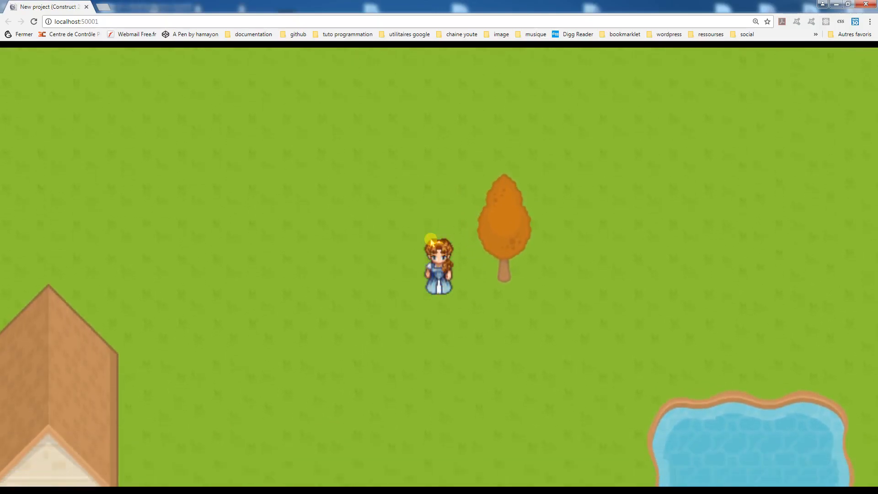
{"action": "key", "text": "Right"}
{"action": "key", "text": "Up"}
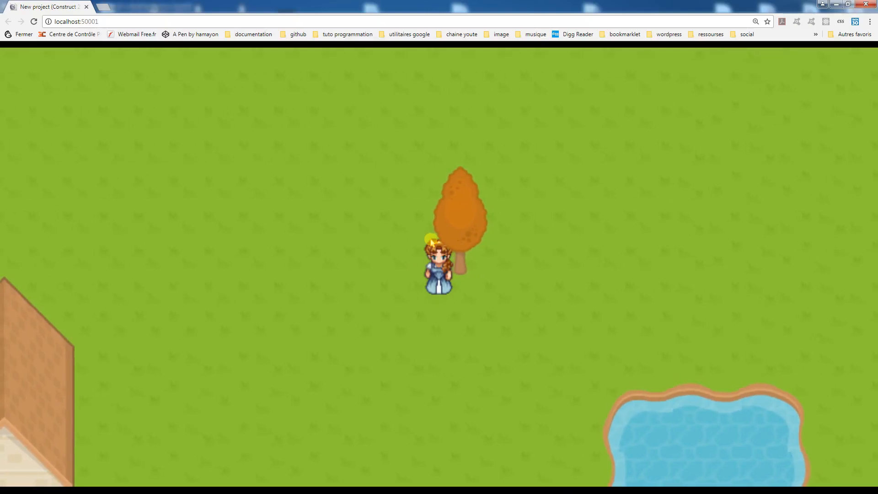
{"action": "key", "text": "Left"}
{"action": "key", "text": "Up"}
{"action": "key", "text": "Right"}
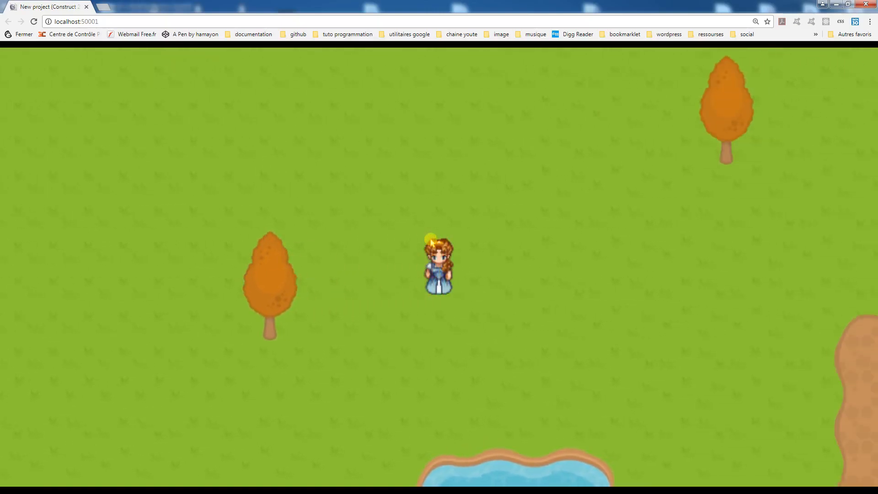
Walk the character against the pond's upper and lower edges to test its collision.
{"action": "key", "text": "Down"}
{"action": "key", "text": "Right"}
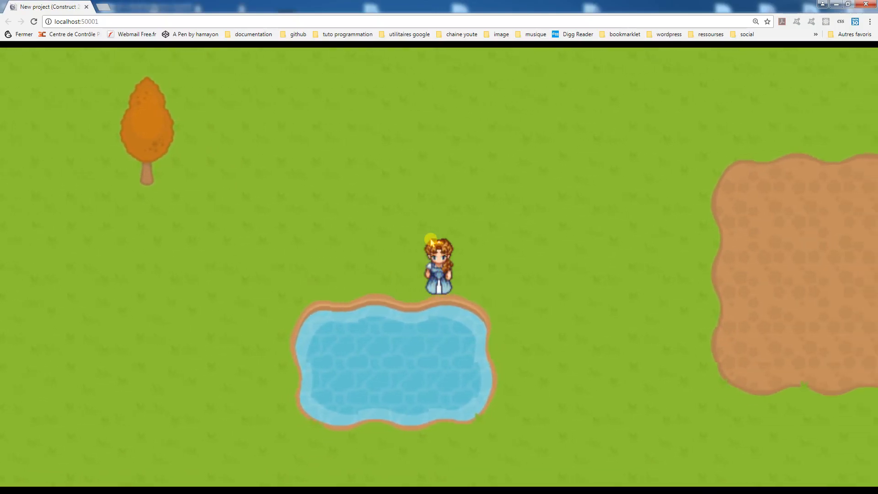
{"action": "key", "text": "Down"}
{"action": "key", "text": "Left"}
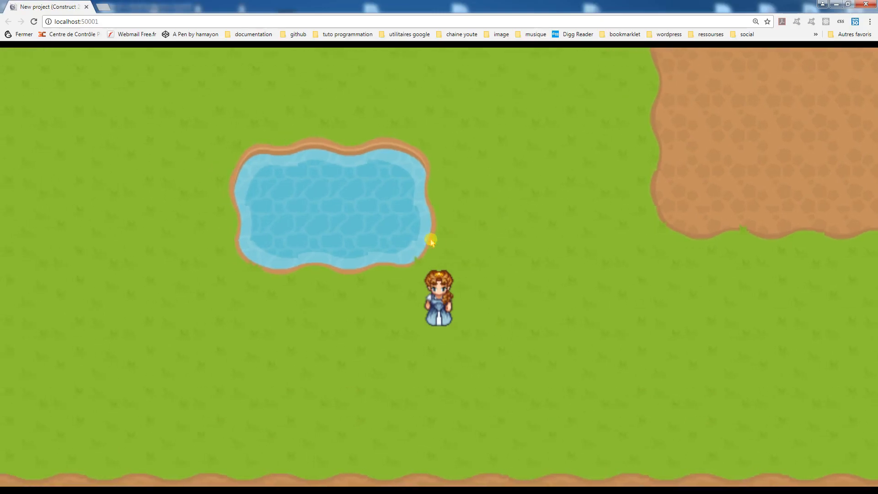
{"action": "key", "text": "Left"}
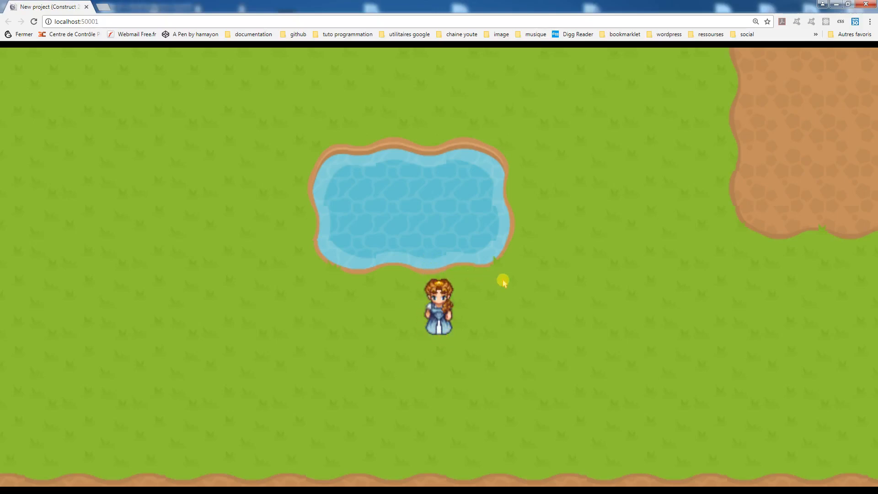
{"action": "key", "text": "Up"}
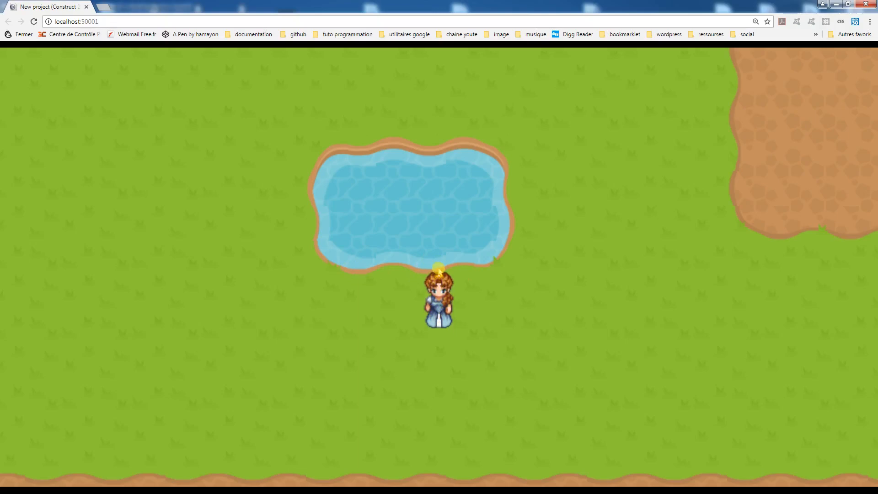
{"action": "key", "text": "Down"}
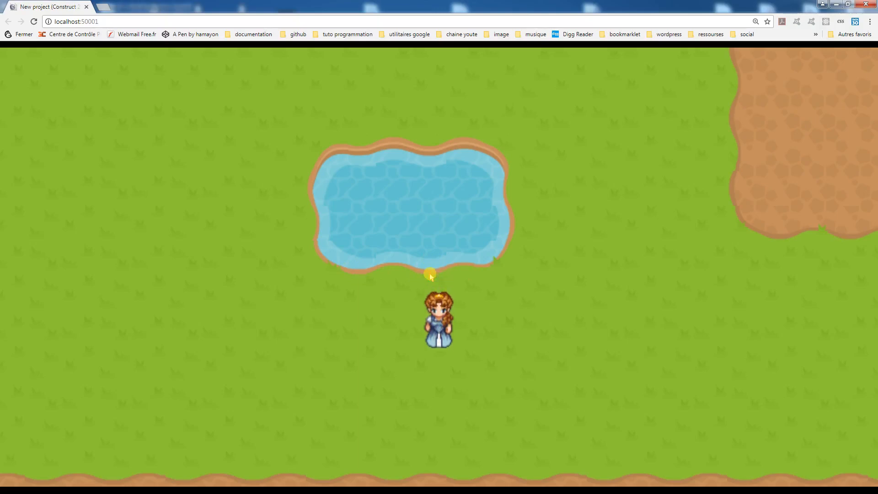
Walk the character to the house and push repeatedly against its front wall to test the collision.
{"action": "key", "text": "Left"}
{"action": "key", "text": "Left"}
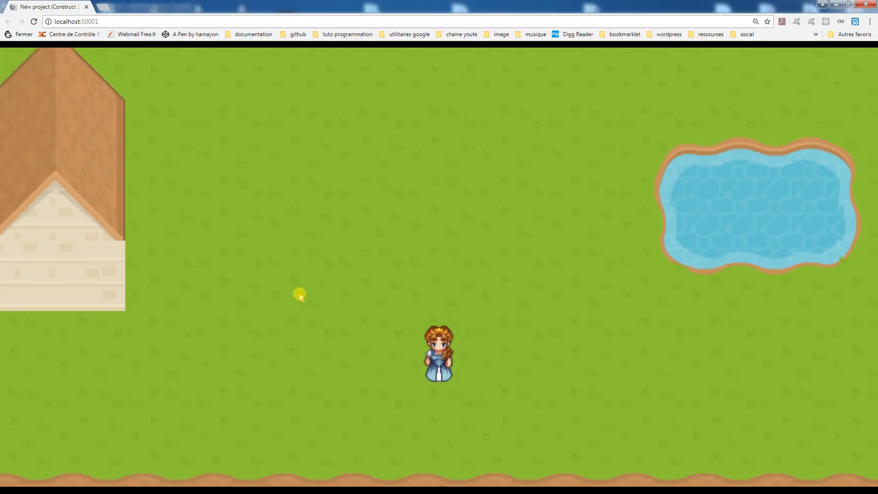
{"action": "key", "text": "Left"}
{"action": "key", "text": "Up"}
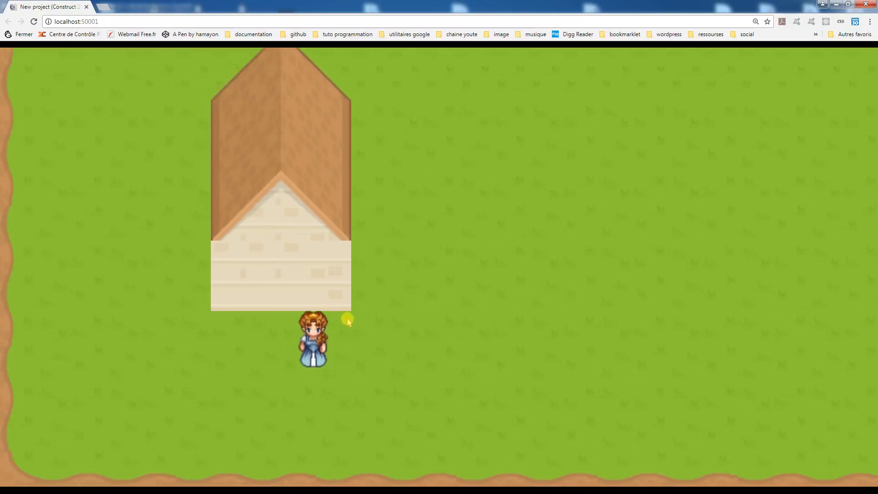
{"action": "key", "text": "Down"}
{"action": "key", "text": "Up"}
{"action": "key", "text": "Down"}
{"action": "key", "text": "Up"}
Walk the character away from the house towards the pond and close the preview.
{"action": "key", "text": "Right"}
{"action": "key", "text": "Right"}
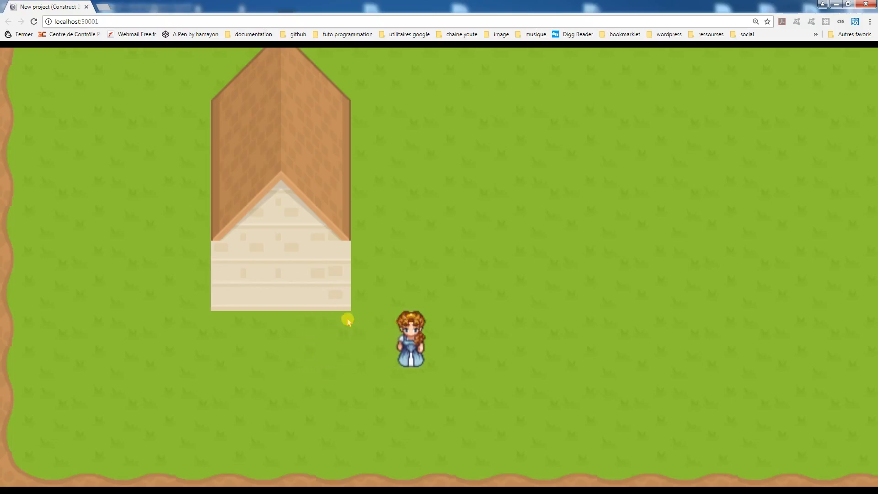
{"action": "key", "text": "Right"}
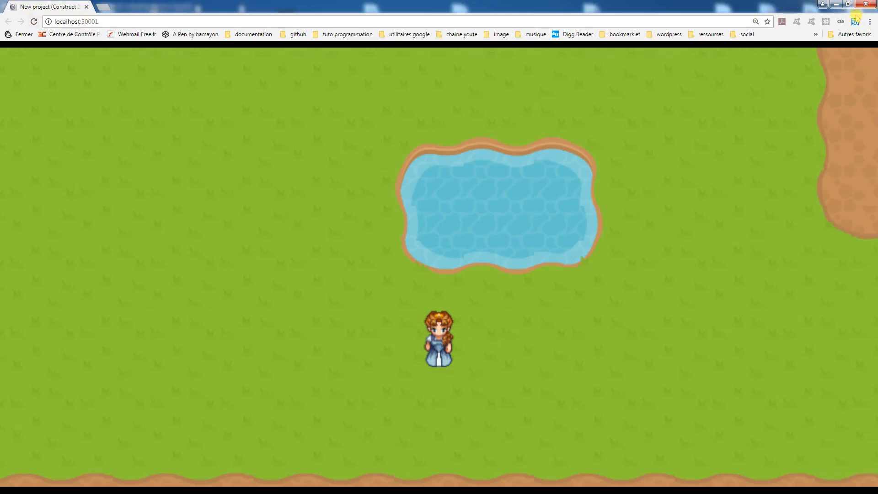
{"action": "left_click", "coordinate": [870, 5]}
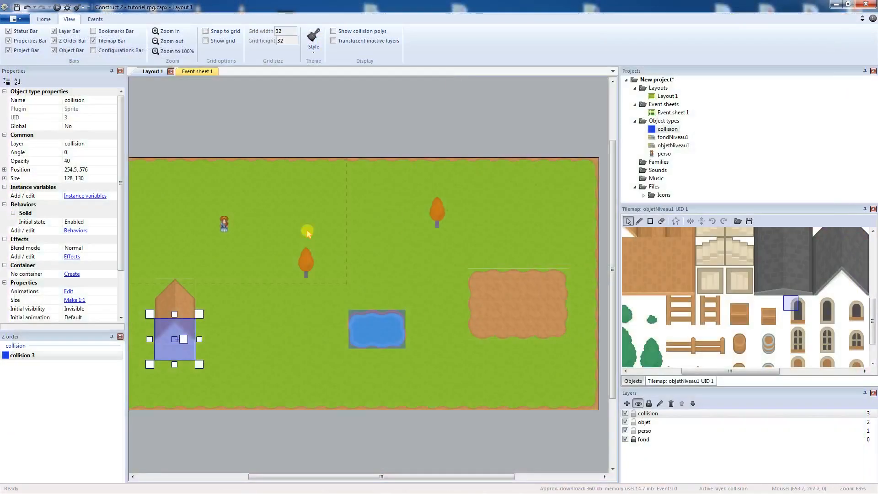
Shorten the pond's collision sprite from its lower edge to 181 × 101 and the house's collision sprite to 128 × 108.
{"action": "left_click", "coordinate": [377, 346]}
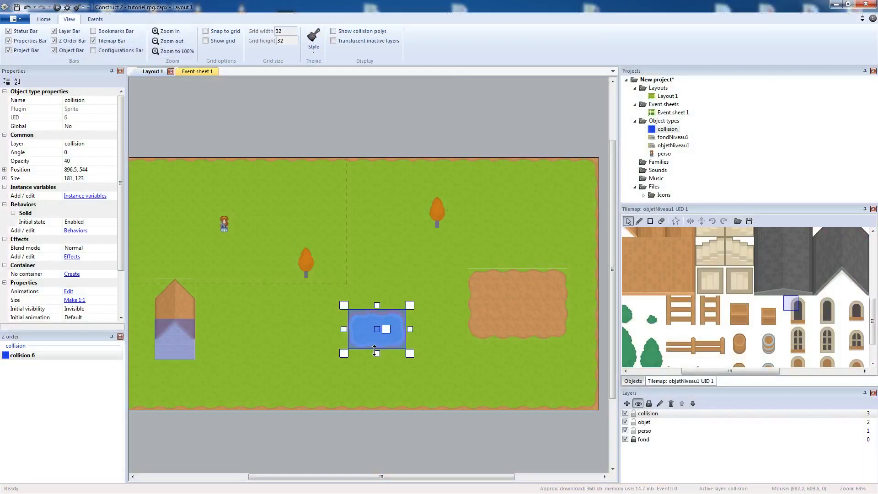
{"action": "left_click_drag", "start_coordinate": [375, 350], "coordinate": [377, 344]}
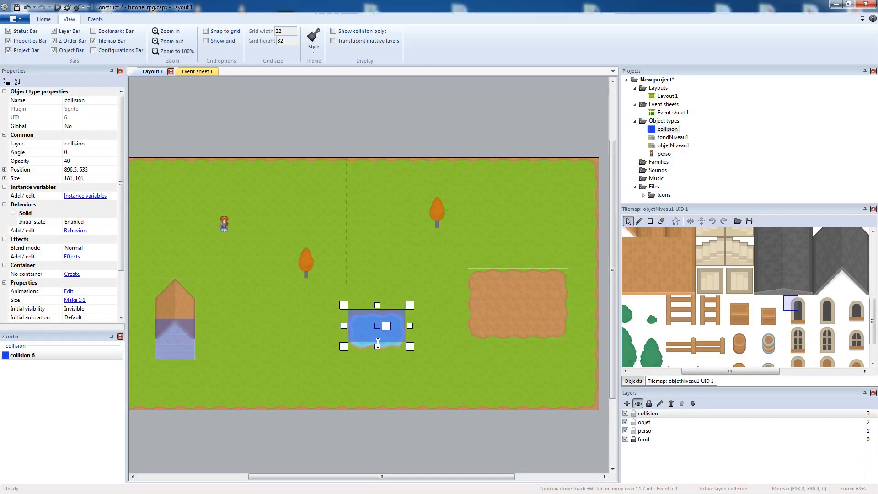
{"action": "left_click", "coordinate": [167, 351]}
{"action": "left_click_drag", "start_coordinate": [177, 363], "coordinate": [182, 353]}
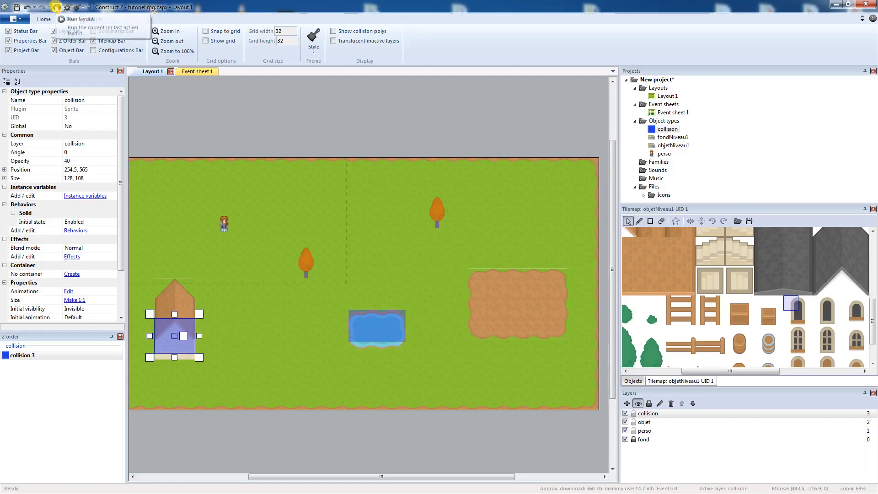
Preview the layout and walk the character up against the house's front wall to test the shortened collision.
{"action": "left_click", "coordinate": [57, 7]}
{"action": "key", "text": "Down"}
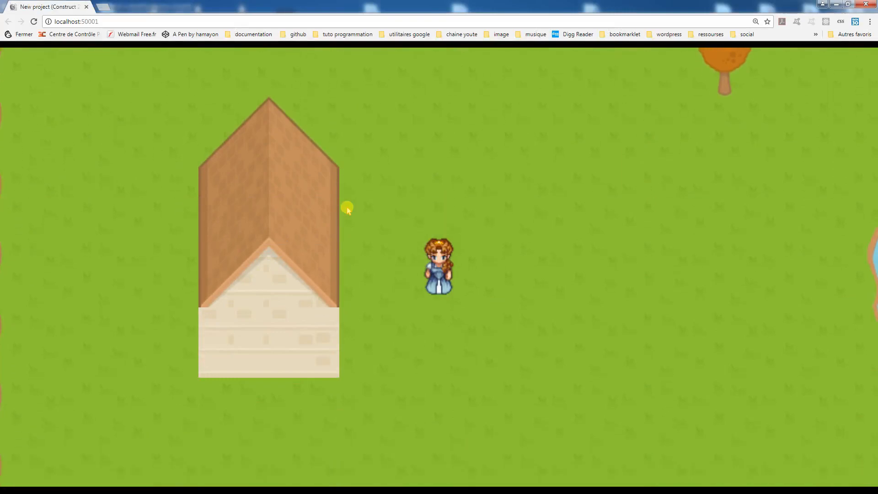
{"action": "key", "text": "Left"}
{"action": "key", "text": "Up"}
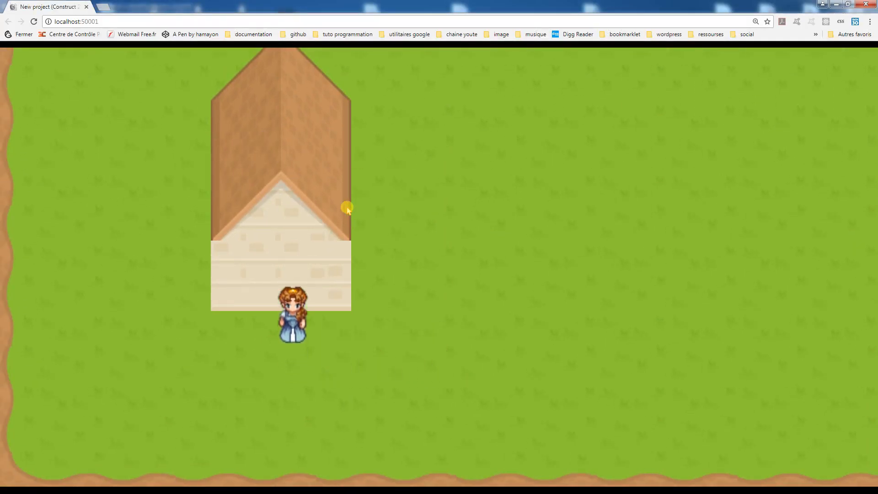
{"action": "key", "text": "Left"}
Walk the character to the pond, test its collision along the lower edge, and close the preview.
{"action": "key", "text": "Right"}
{"action": "key", "text": "Right"}
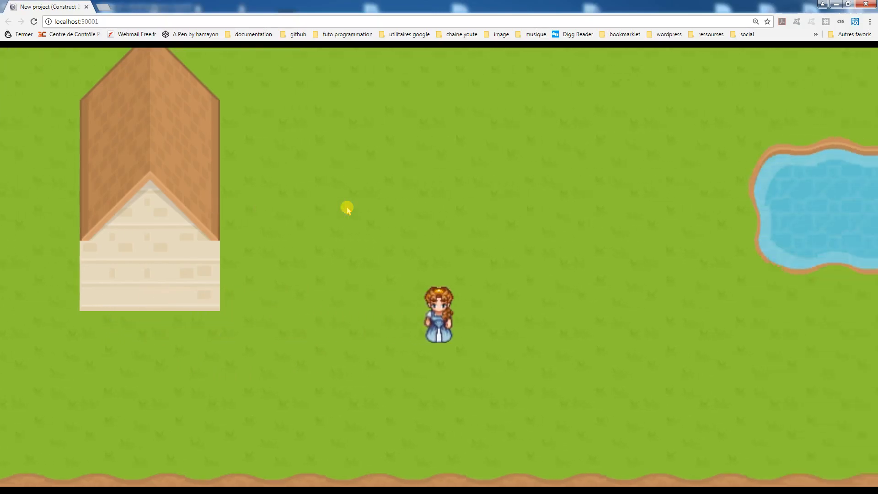
{"action": "key", "text": "Right"}
{"action": "key", "text": "Up"}
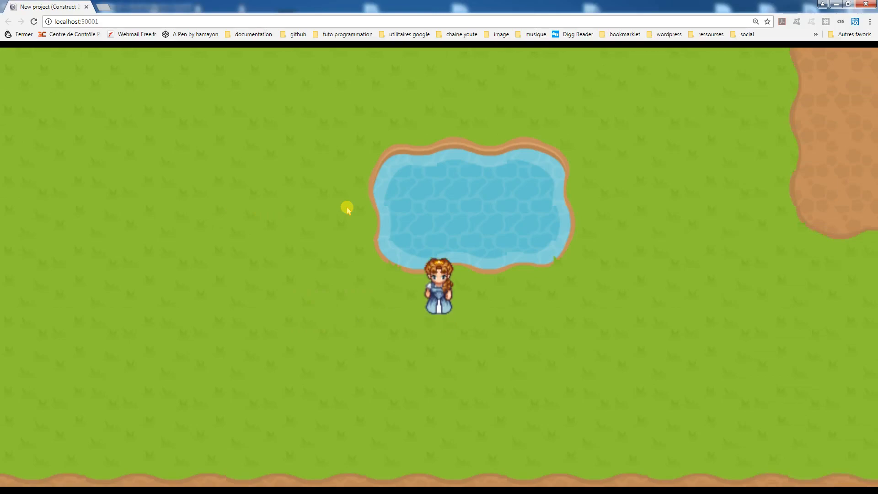
{"action": "key", "text": "Right"}
{"action": "key", "text": "Right"}
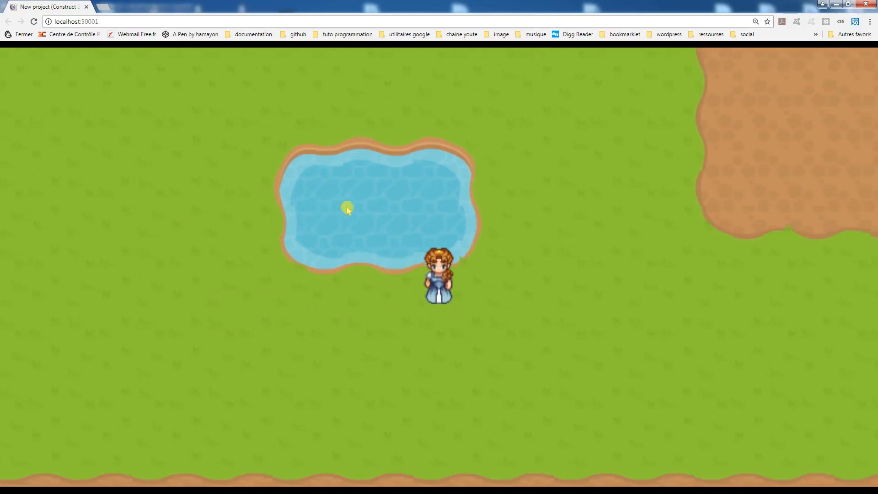
{"action": "key", "text": "Left"}
{"action": "key", "text": "Right"}
{"action": "key", "text": "Left"}
{"action": "key", "text": "Left"}
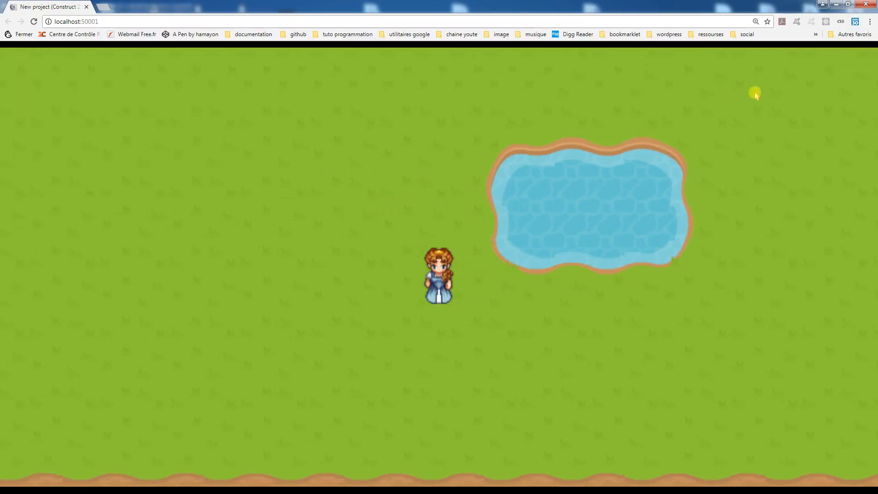
{"action": "left_click", "coordinate": [860, 5]}
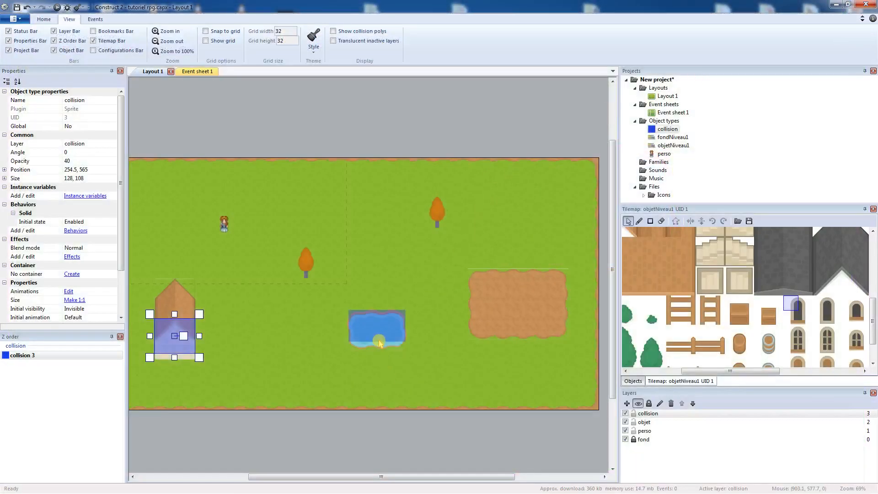
Resize the pond's collision sprite to 181 × 95 and the house's collision sprite to 131 × 99.
{"action": "left_click", "coordinate": [378, 343]}
{"action": "left_click_drag", "start_coordinate": [377, 341], "coordinate": [377, 338]}
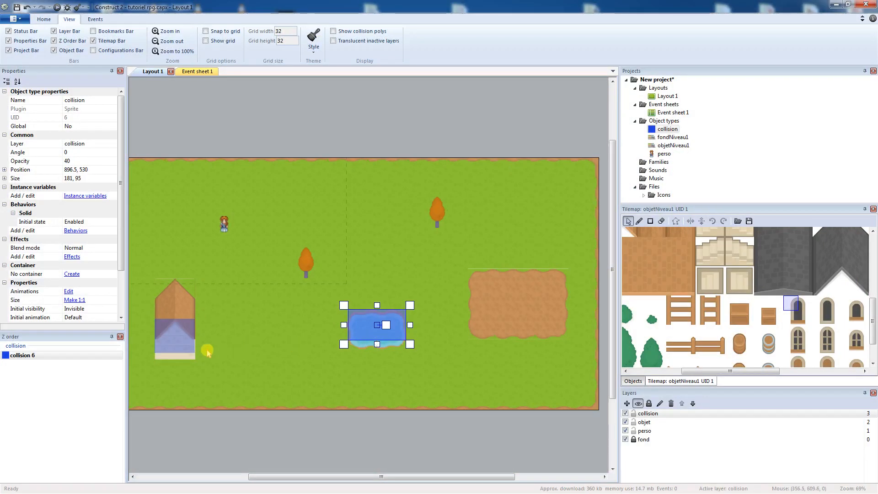
{"action": "left_click", "coordinate": [190, 353]}
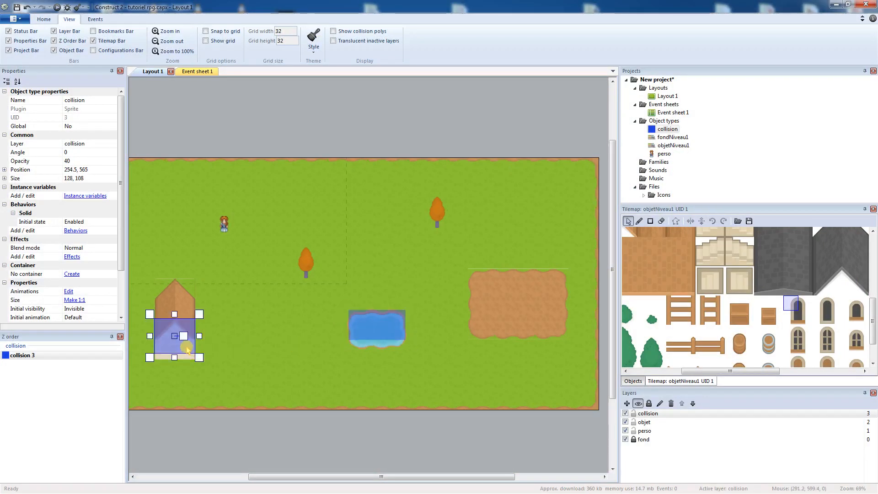
{"action": "left_click_drag", "start_coordinate": [199, 336], "coordinate": [177, 350]}
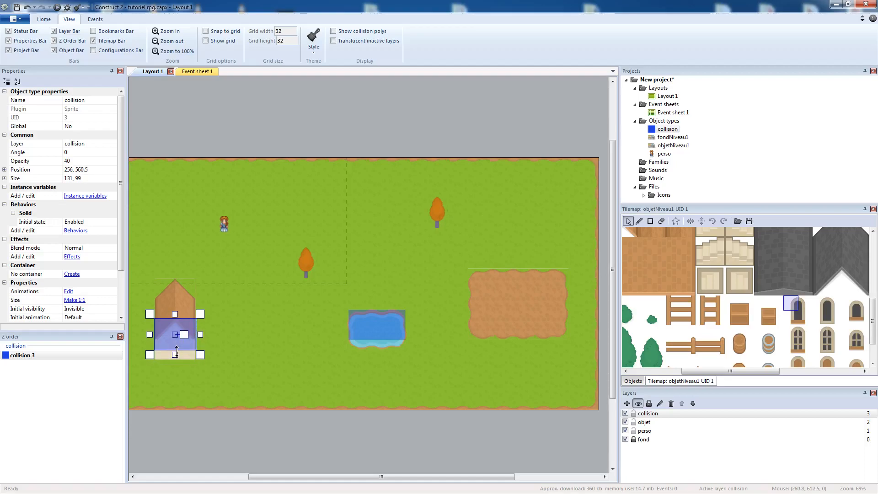
Run the layout again and walk the character into the house's front wall to recheck the resized collision.
{"action": "left_click", "coordinate": [57, 7]}
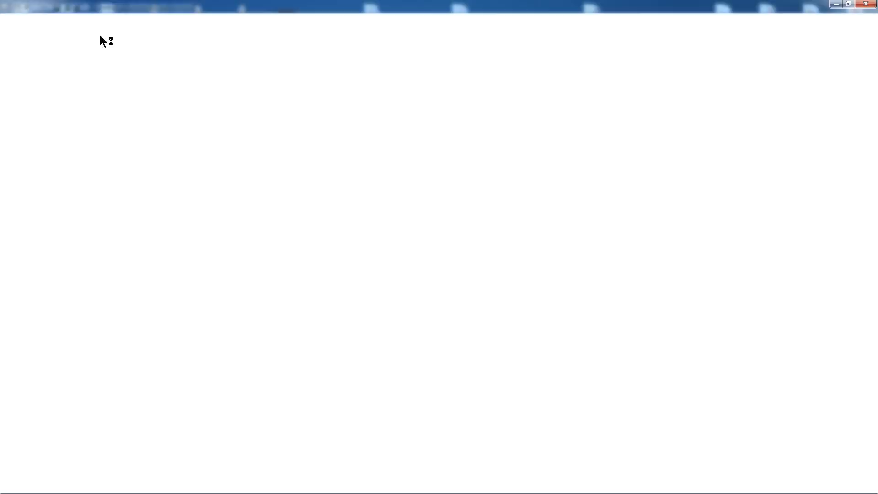
{"action": "key", "text": "Down"}
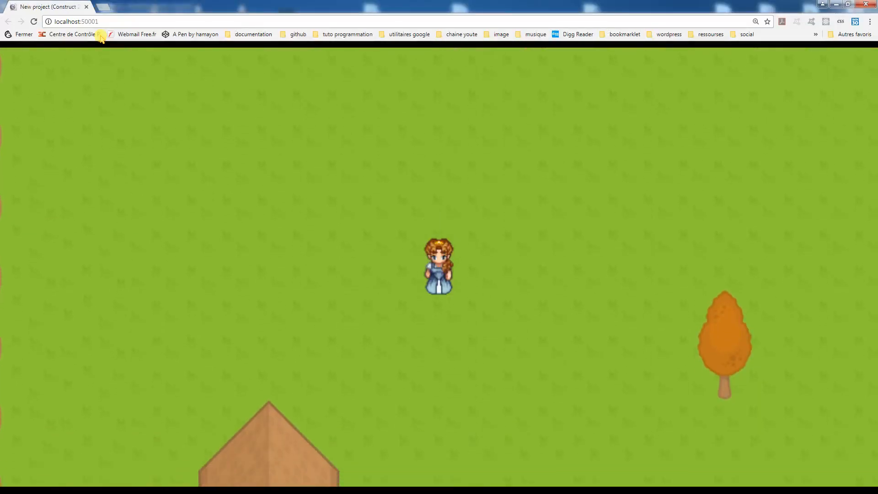
{"action": "key", "text": "Left"}
{"action": "key", "text": "Up"}
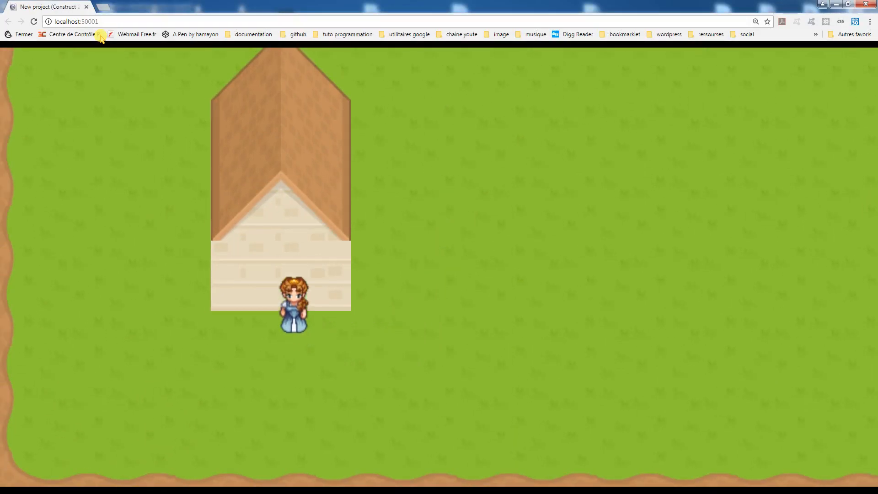
Walk the character from the house to the pond's lower edge, recheck its collision, and close the preview.
{"action": "key", "text": "Right"}
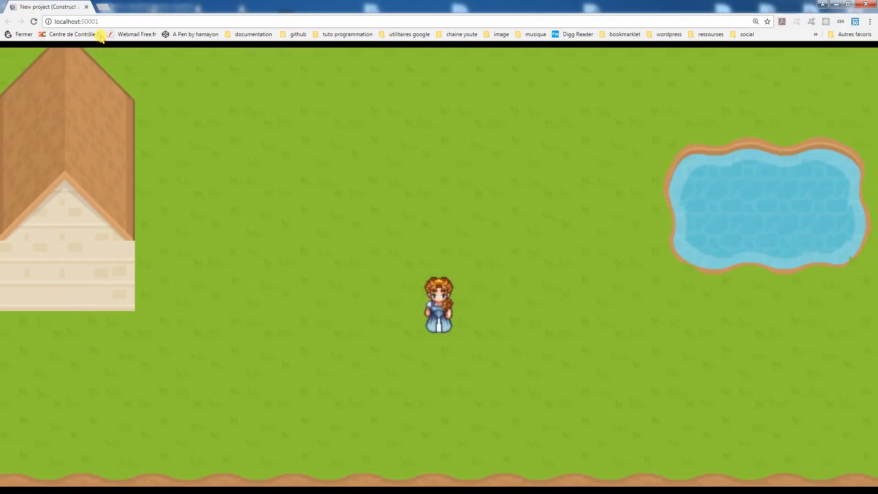
{"action": "key", "text": "Right"}
{"action": "key", "text": "Up"}
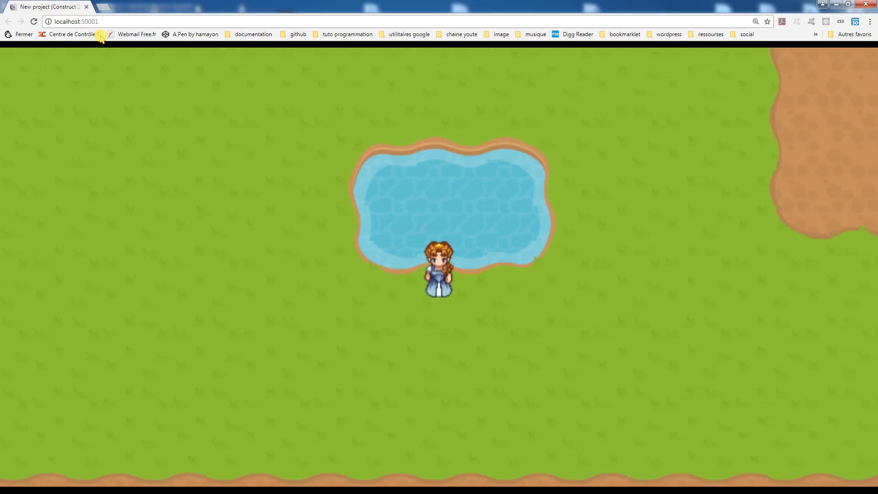
{"action": "key", "text": "Right"}
{"action": "key", "text": "Left"}
{"action": "key", "text": "Left"}
{"action": "left_click", "coordinate": [872, 3]}
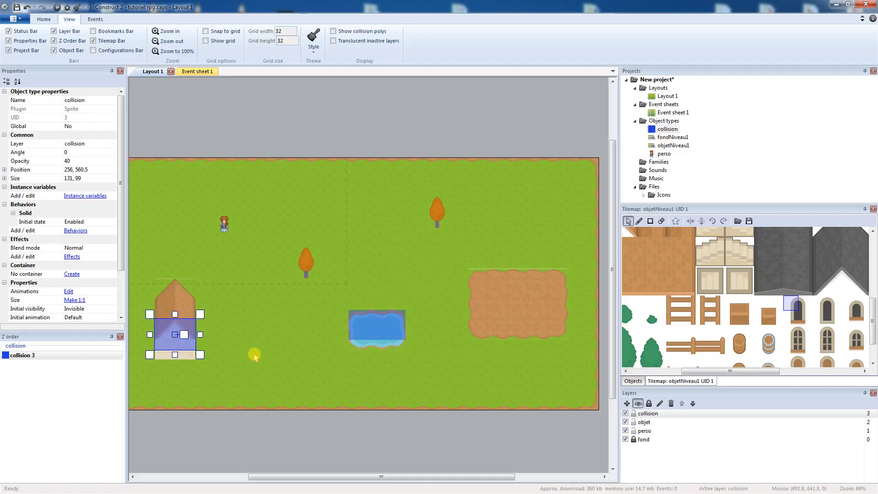
{"action": "left_click_drag", "start_coordinate": [308, 477], "coordinate": [330, 477]}
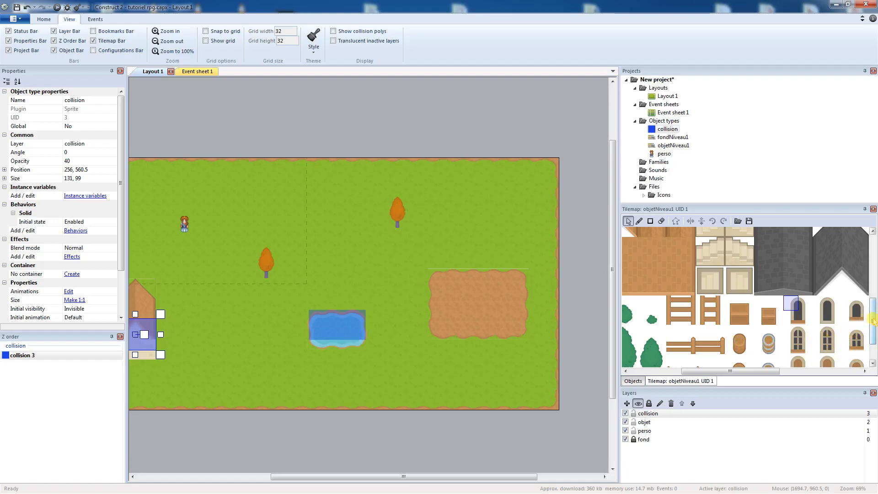
{"action": "mouse_move", "coordinate": [868, 325]}
{"action": "left_mouse_down"}
{"action": "mouse_move", "coordinate": [871, 339]}
{"action": "mouse_move", "coordinate": [870, 262]}
{"action": "mouse_move", "coordinate": [851, 349]}
{"action": "mouse_move", "coordinate": [652, 330]}
{"action": "mouse_move", "coordinate": [860, 313]}
{"action": "mouse_move", "coordinate": [869, 337]}
{"action": "left_mouse_up"}
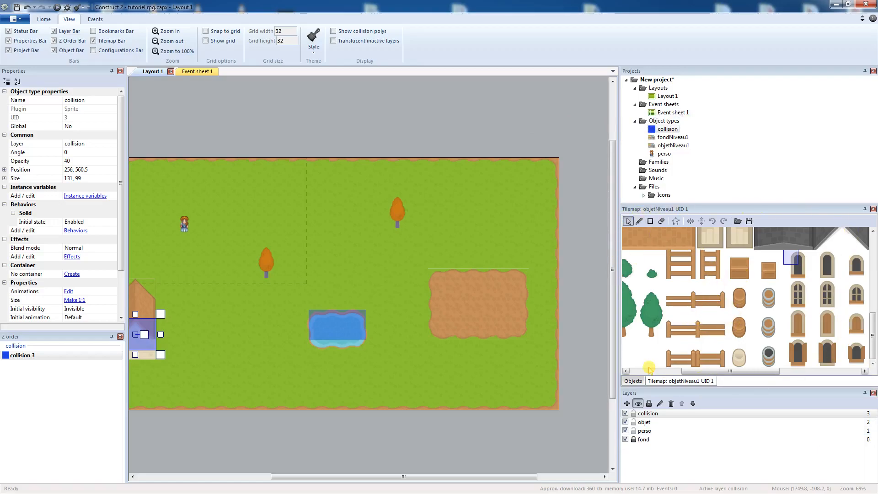
{"action": "left_click_drag", "start_coordinate": [358, 477], "coordinate": [253, 475]}
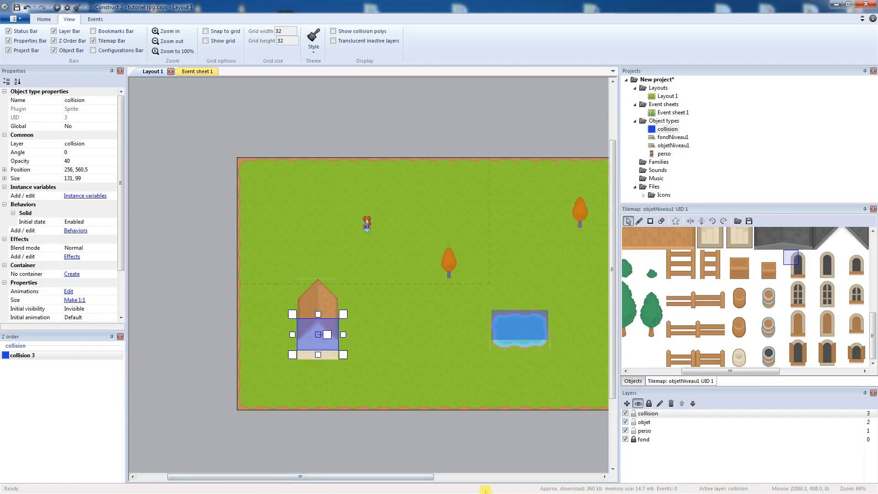
{"action": "left_click_drag", "start_coordinate": [426, 477], "coordinate": [491, 483]}
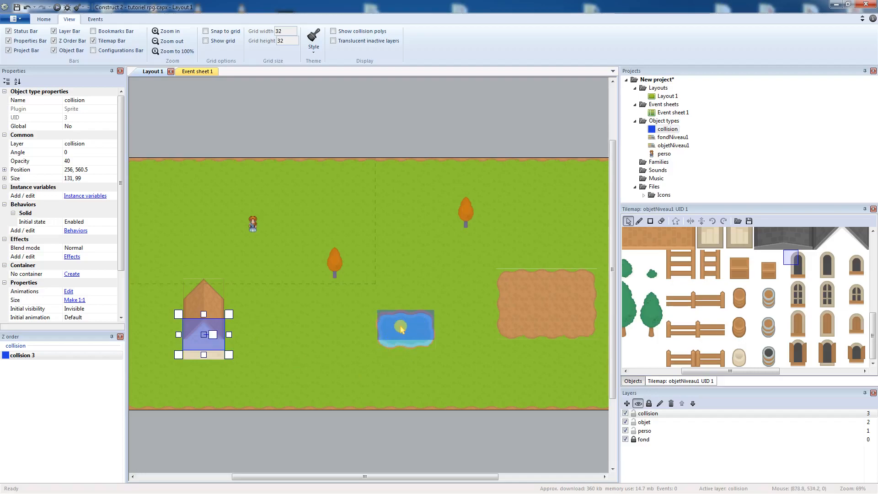
Set the opacity of the house's and the pond's collision sprites to 100.
{"action": "left_click", "coordinate": [75, 162]}
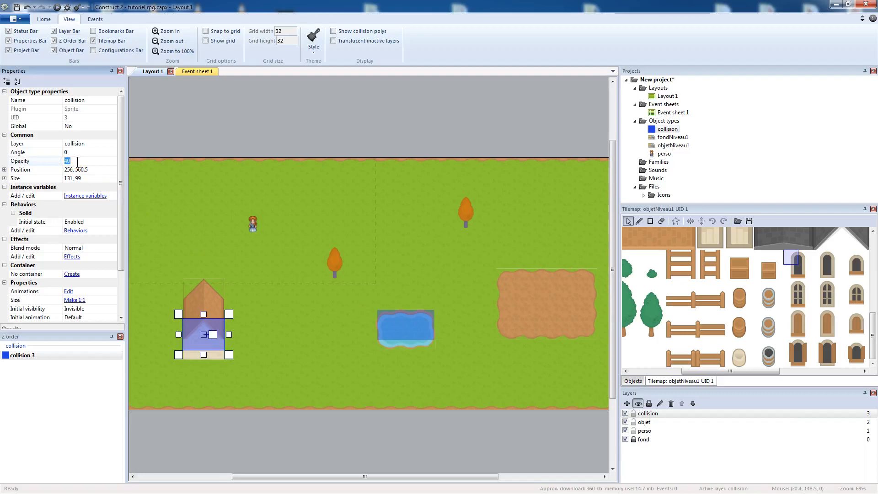
{"action": "key", "text": "Return"}
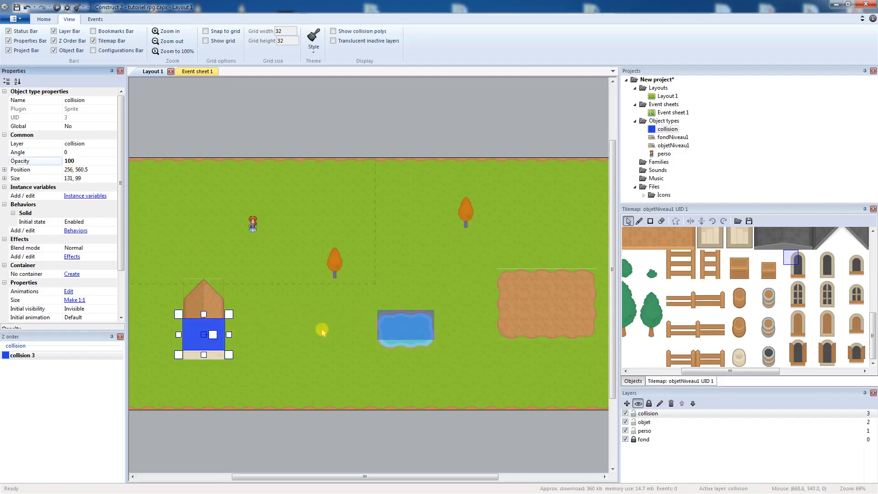
{"action": "left_click", "coordinate": [388, 326]}
{"action": "left_click", "coordinate": [81, 161]}
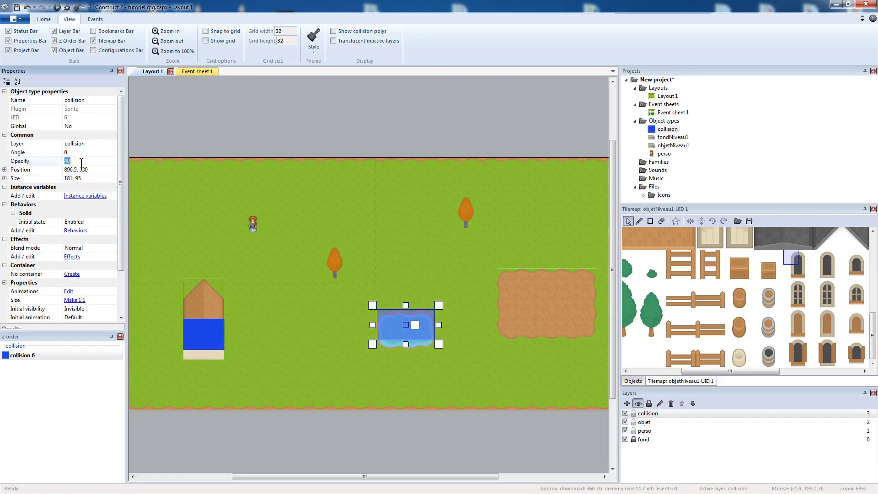
{"action": "type", "text": "100"}
{"action": "key", "text": "Return"}
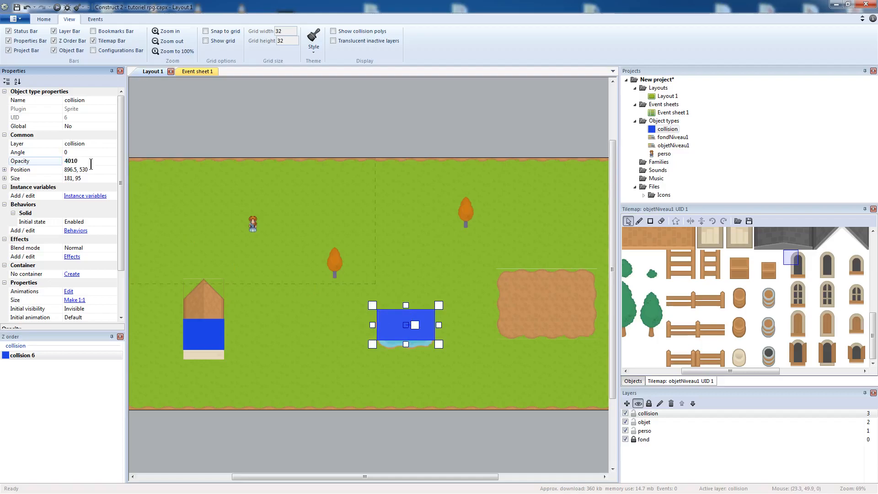
Set the opacity of the pond's and the house's collision sprites back to 40 and deselect everything.
{"action": "key", "text": "Return"}
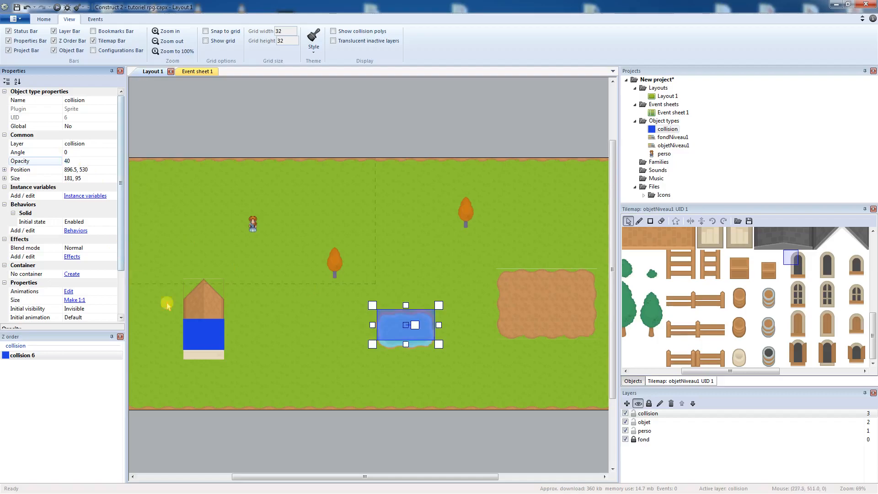
{"action": "left_click", "coordinate": [212, 334]}
{"action": "left_click", "coordinate": [69, 160]}
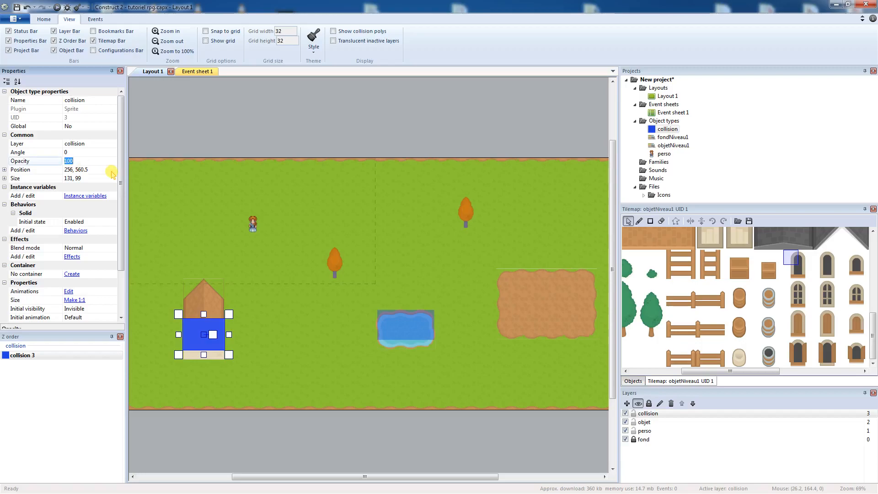
{"action": "key", "text": "Return"}
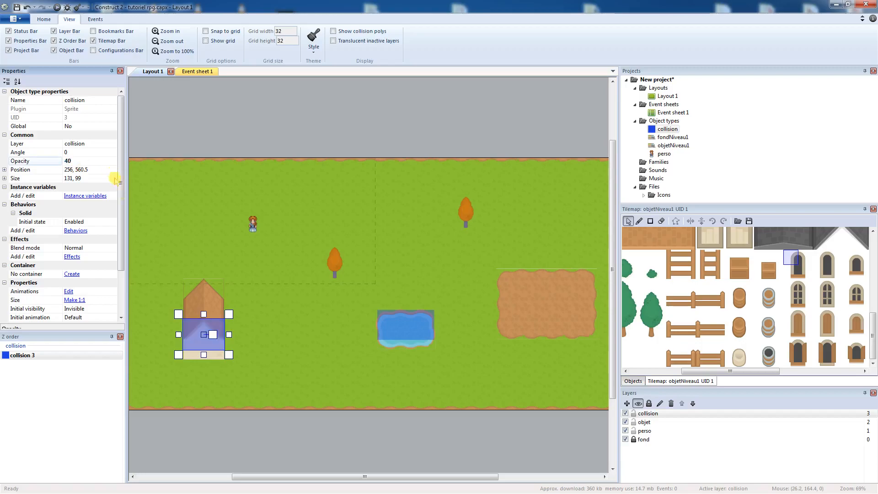
{"action": "left_click", "coordinate": [288, 352]}
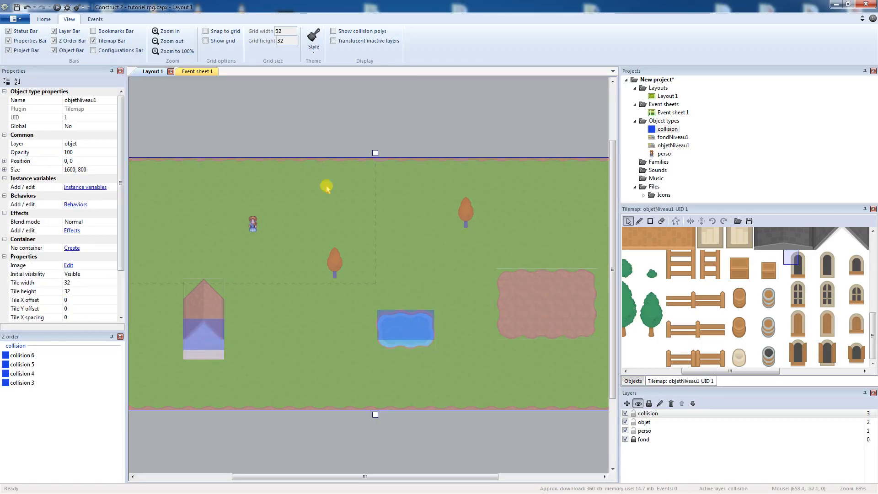
{"action": "left_click", "coordinate": [331, 101]}
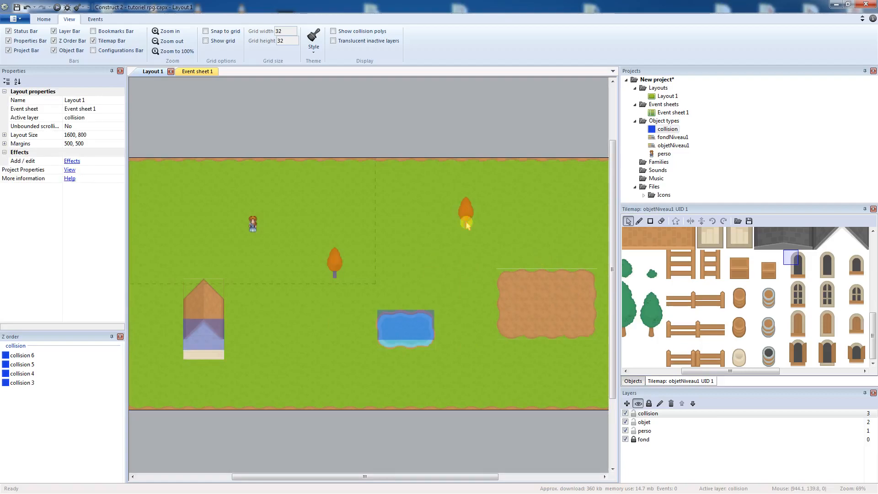
Preview the layout and walk the character in all four directions over the open grass to check its movement.
{"action": "left_click", "coordinate": [57, 6]}
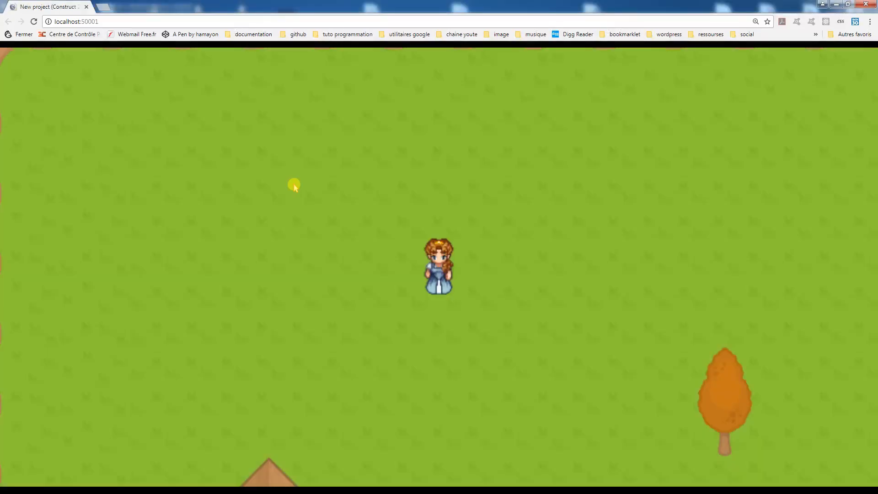
{"action": "key", "text": "Down"}
{"action": "key", "text": "Right"}
{"action": "key", "text": "Up"}
{"action": "key", "text": "Left"}
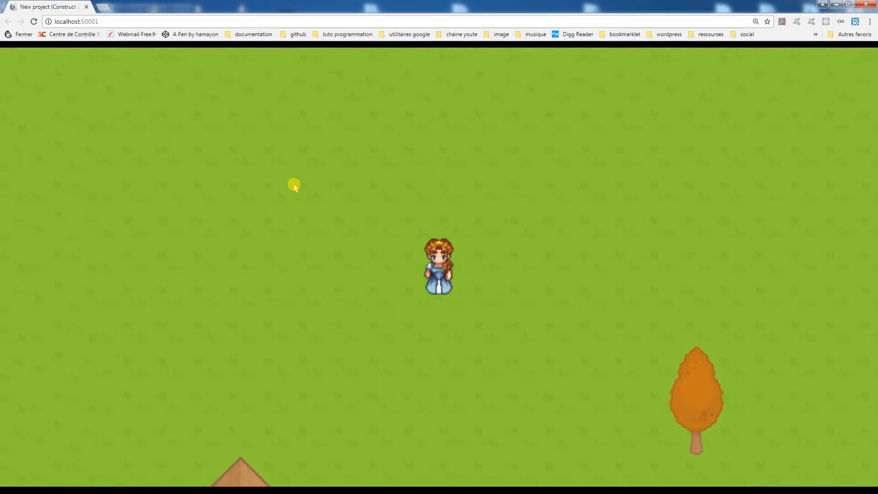
{"action": "key", "text": "Down"}
{"action": "key", "text": "Right"}
{"action": "key", "text": "Up"}
{"action": "key", "text": "Left"}
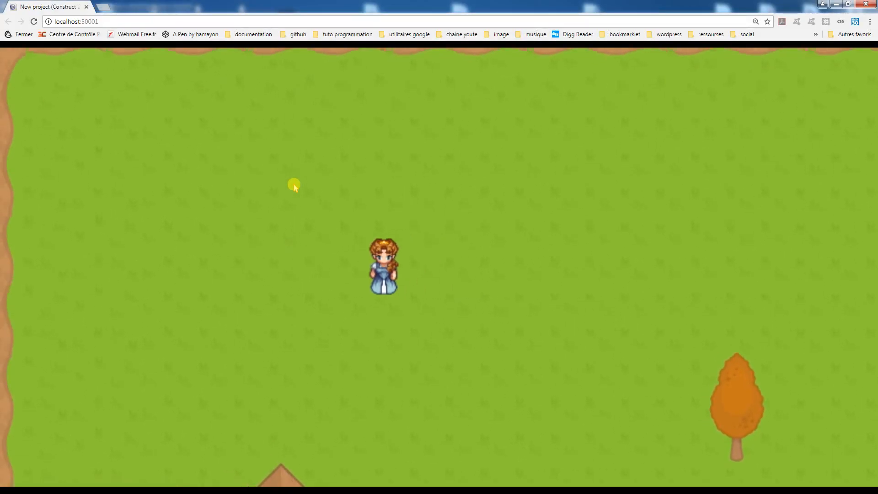
{"action": "key", "text": "Down"}
{"action": "key", "text": "Right"}
{"action": "key", "text": "Up"}
{"action": "key", "text": "Right"}
{"action": "key", "text": "Left"}
{"action": "key", "text": "Right"}
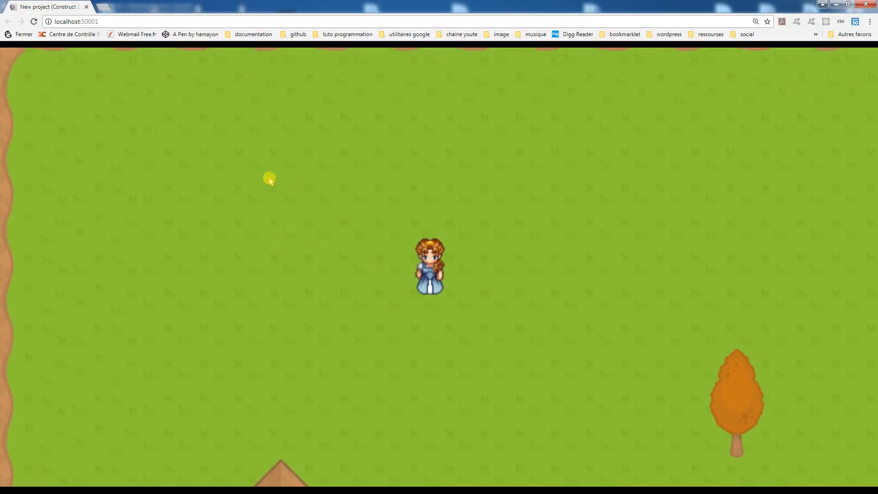